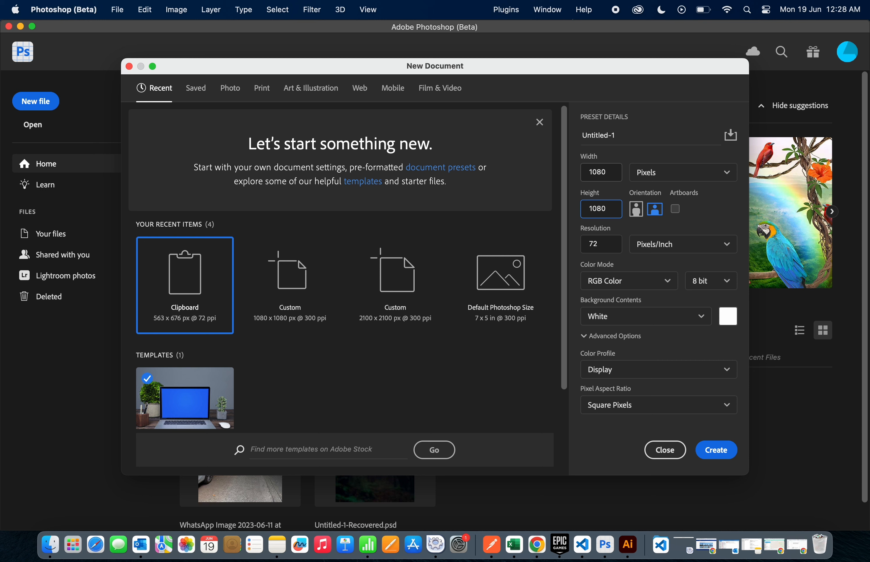
- Create a new 1080 × 1080 px document with the resolution set to 300 pixels/inch
{"action": "key", "text": "Tab"}
{"action": "key", "text": "Tab"}
{"action": "key", "text": "Tab"}
{"action": "key", "text": "Tab"}
{"action": "key", "text": "Tab"}
{"action": "key", "text": "Tab"}
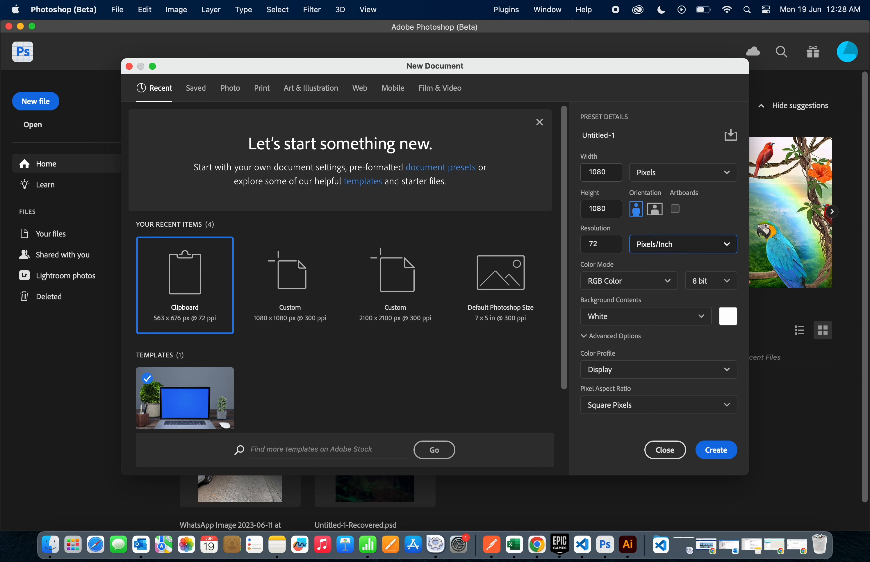
{"action": "key", "text": "shift+Tab"}
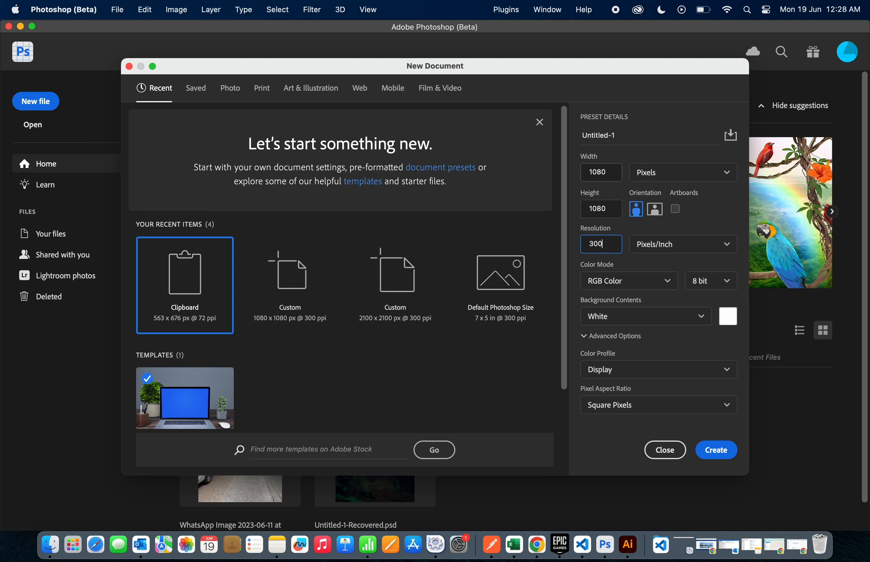
{"action": "key", "text": "Return"}
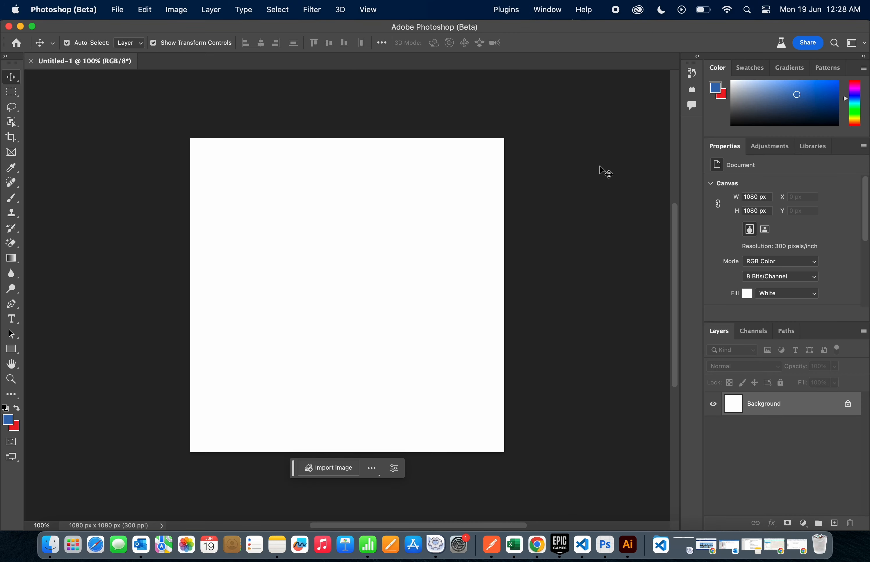
- Place the children's windmill sunshine JPG as an embedded image and scale it to about 33.92% so it fills the canvas height
{"action": "key", "text": "super+shift+p"}
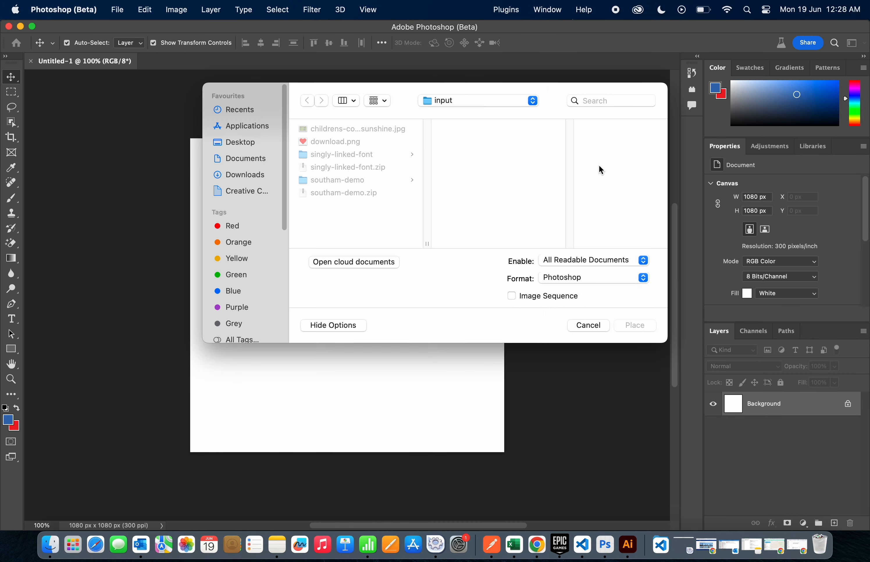
{"action": "left_click", "coordinate": [371, 129]}
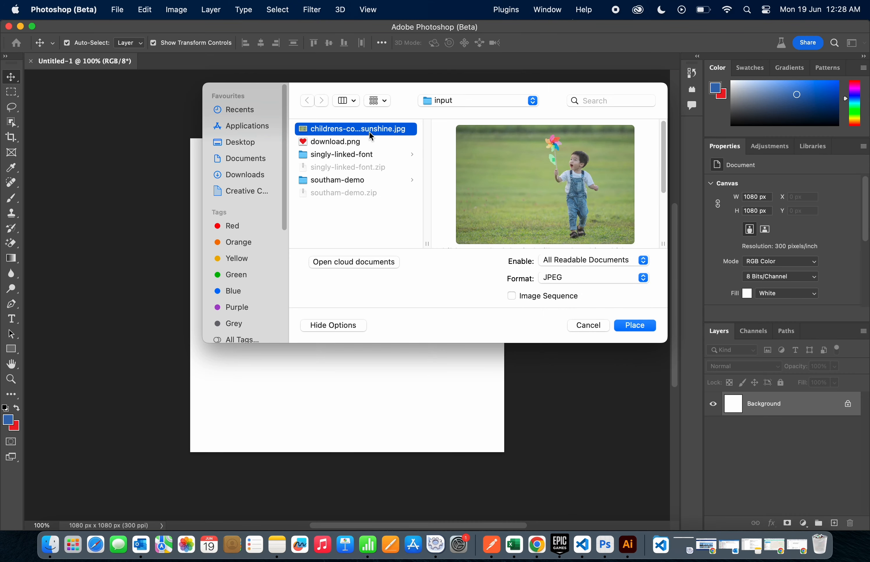
{"action": "left_click", "coordinate": [623, 326]}
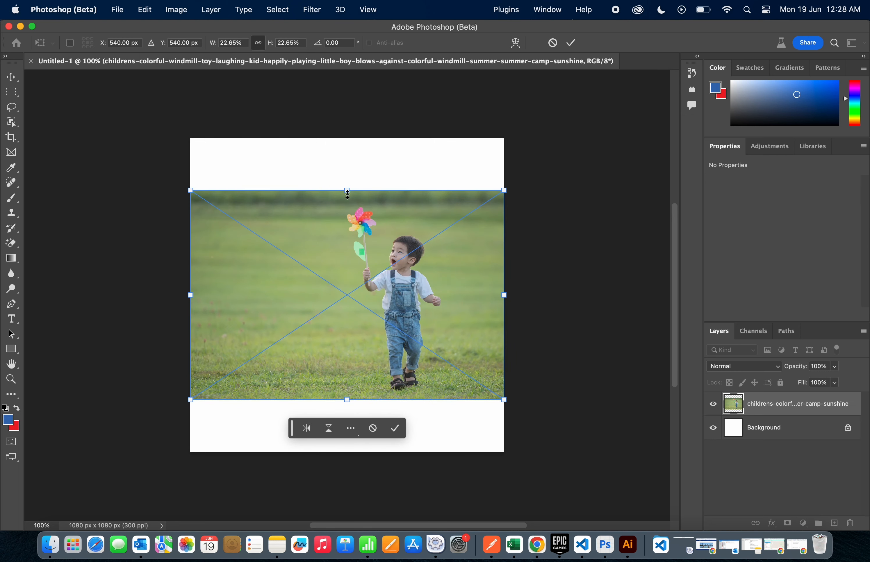
{"action": "left_click_drag", "start_coordinate": [347, 192], "coordinate": [348, 139]}
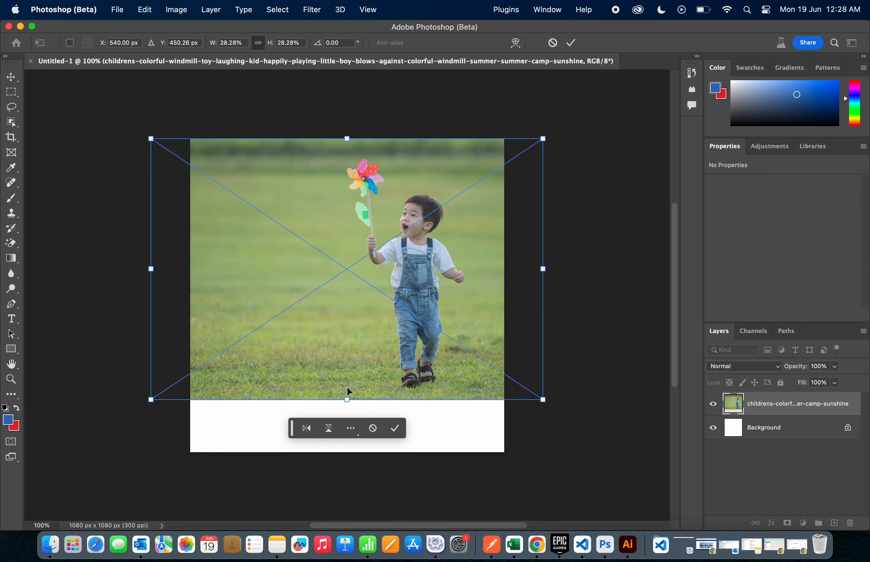
{"action": "left_click_drag", "start_coordinate": [348, 399], "coordinate": [344, 453]}
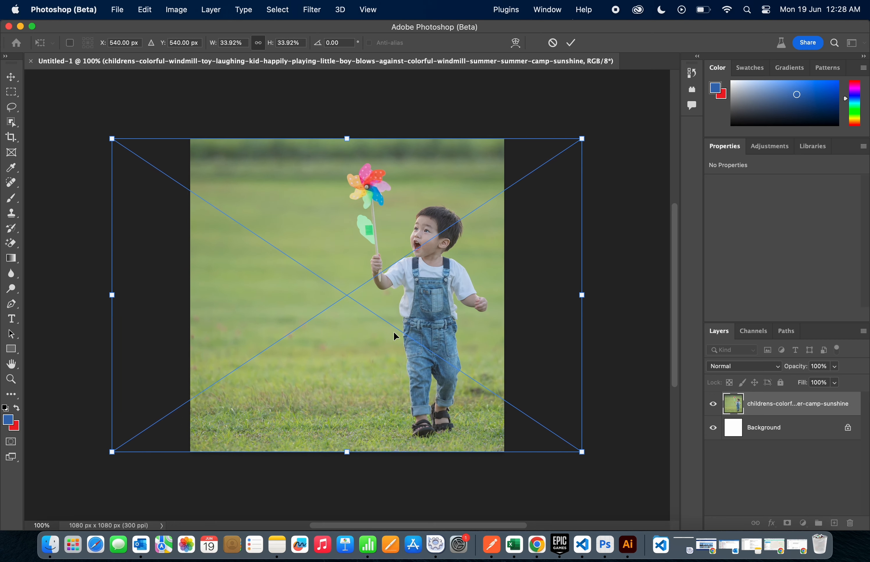
{"action": "key", "text": "Return"}
{"action": "left_click", "coordinate": [652, 262]}
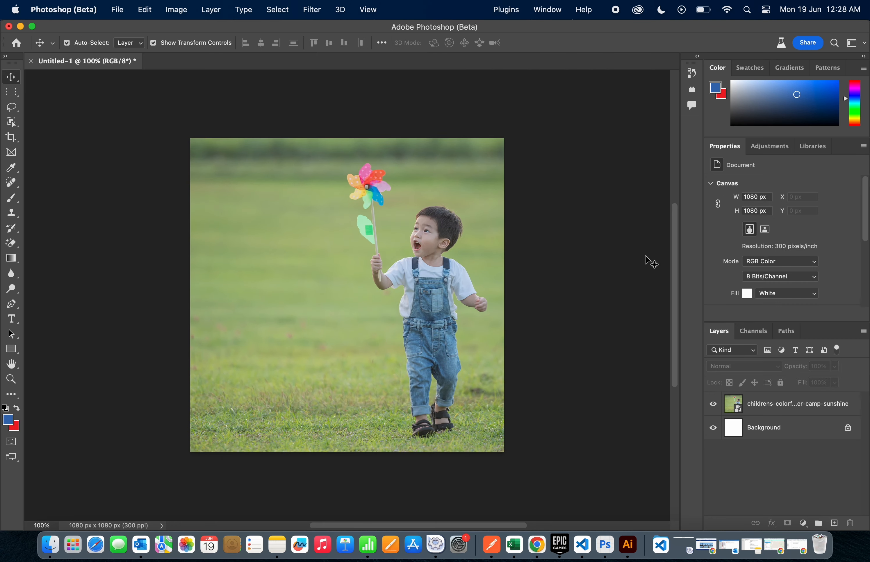
- Add a Levels adjustment above the photo with input levels of 54, 1.16 and 247
{"action": "left_click", "coordinate": [783, 415]}
{"action": "left_click", "coordinate": [803, 524]}
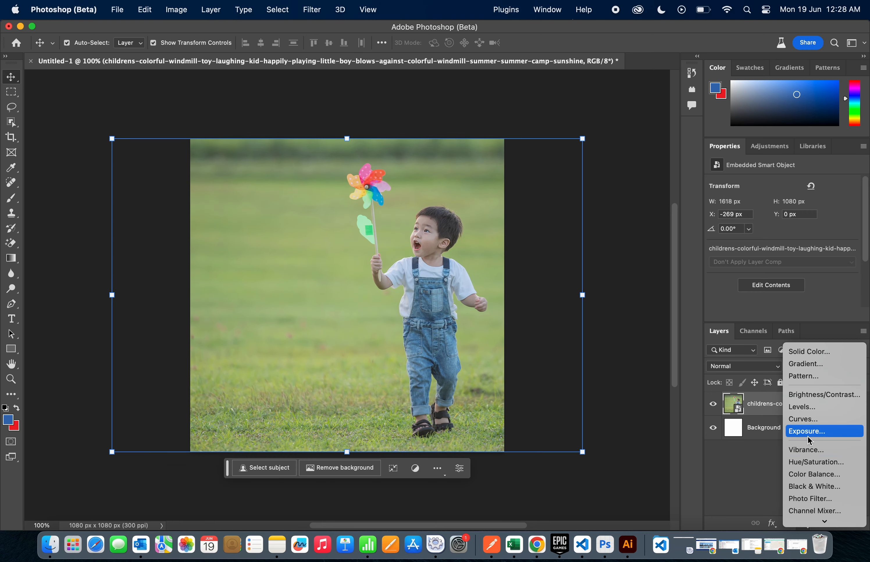
{"action": "left_click", "coordinate": [805, 408]}
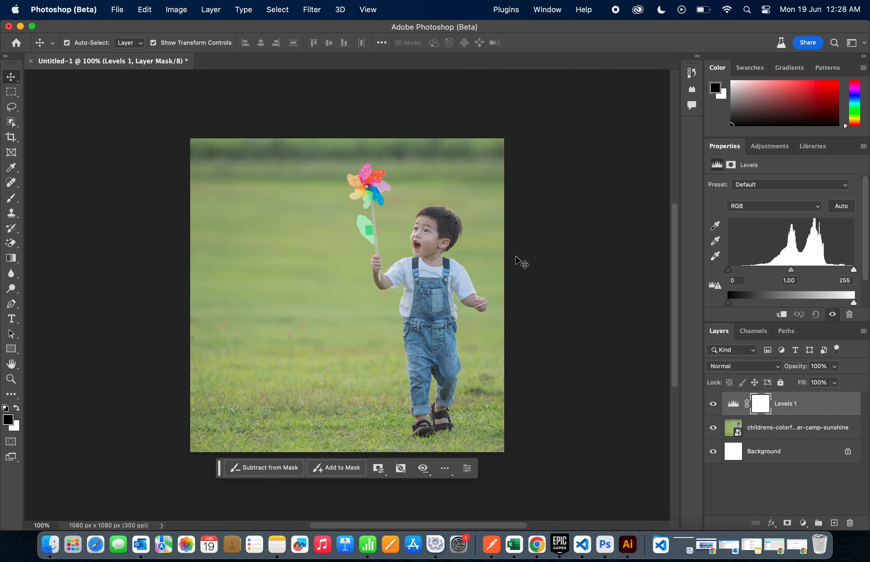
{"action": "left_click_drag", "start_coordinate": [731, 271], "coordinate": [799, 274]}
{"action": "left_click_drag", "start_coordinate": [855, 270], "coordinate": [852, 277]}
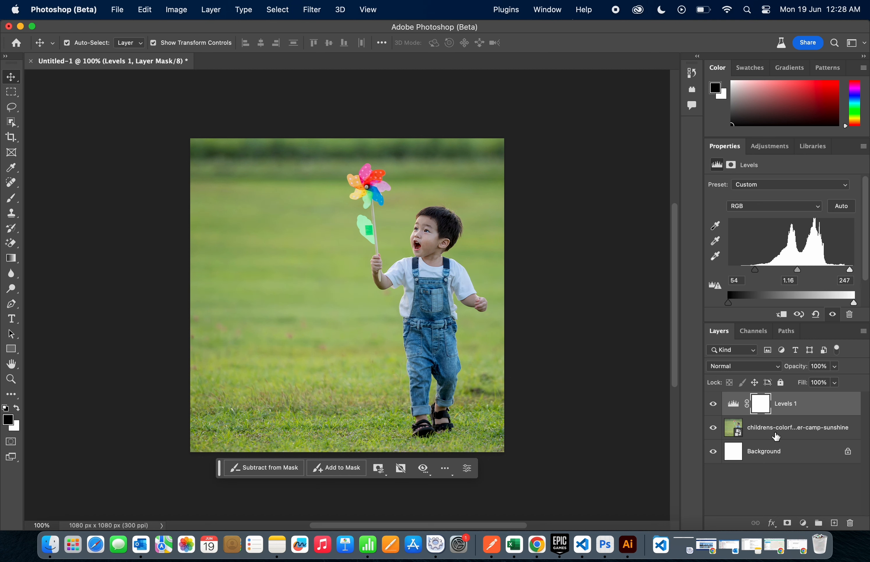
- Merge the Levels adjustment and the photo layer into one layer
{"action": "right_click", "coordinate": [776, 435]}
{"action": "mouse_move", "coordinate": [718, 523]}
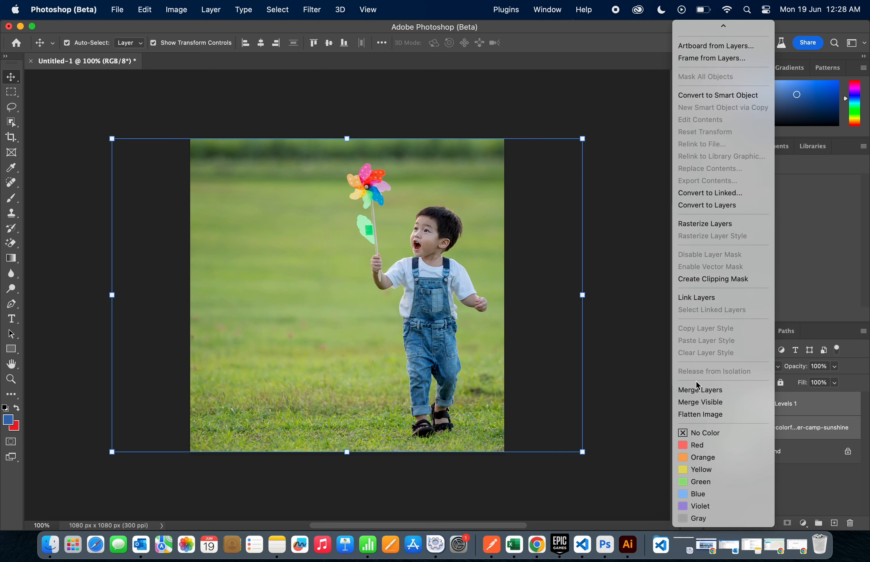
{"action": "left_click", "coordinate": [697, 390]}
{"action": "left_click", "coordinate": [622, 308]}
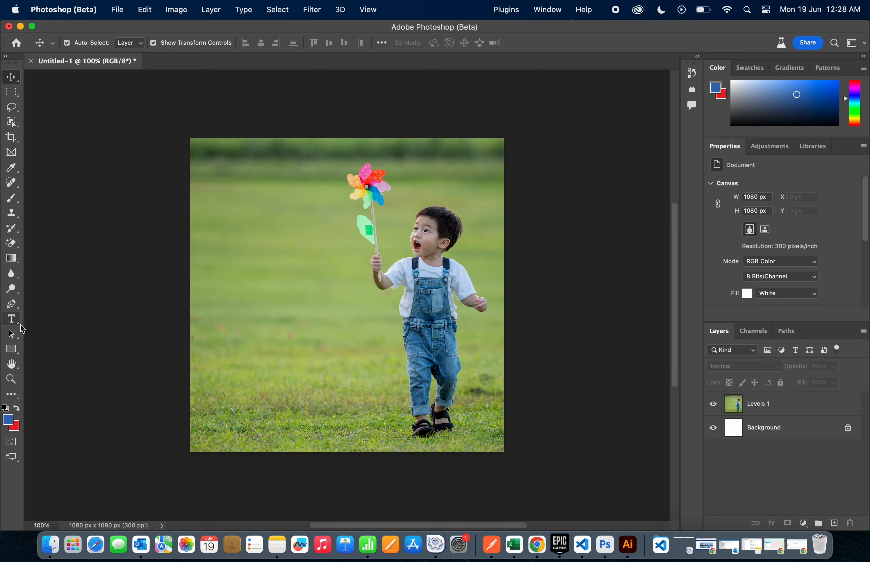
- Add the text "FUN" in the Singly Linked font over the grass beside the boy
{"action": "left_click", "coordinate": [11, 319]}
{"action": "left_click", "coordinate": [294, 280]}
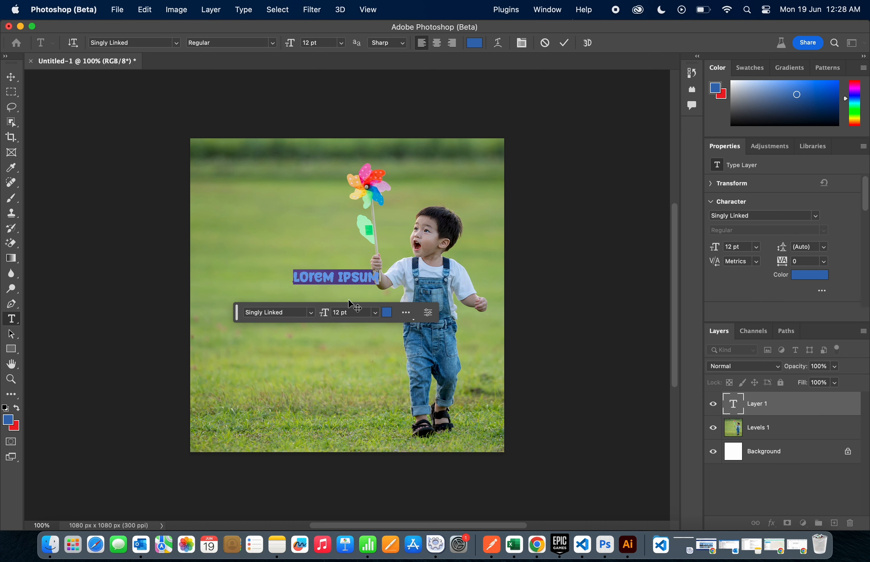
{"action": "type", "text": "FUN"}
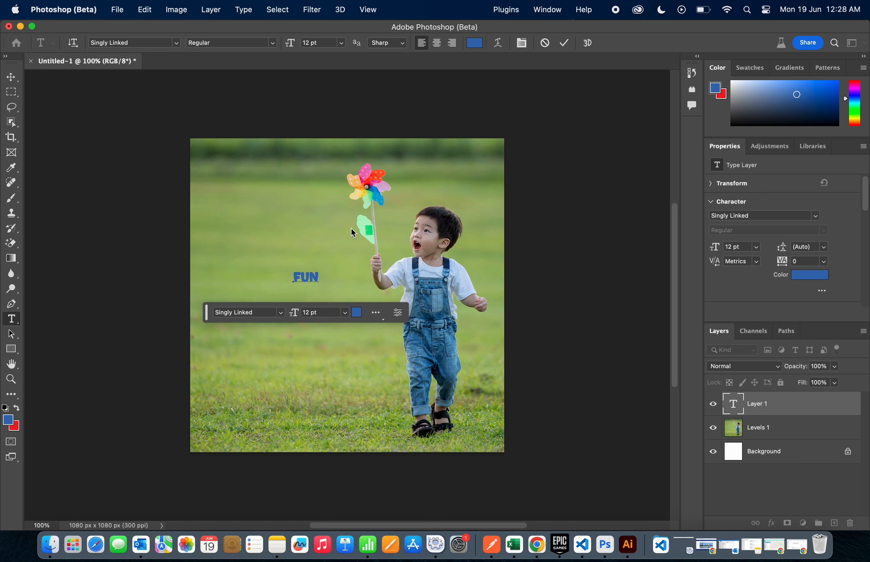
{"action": "left_click", "coordinate": [11, 77]}
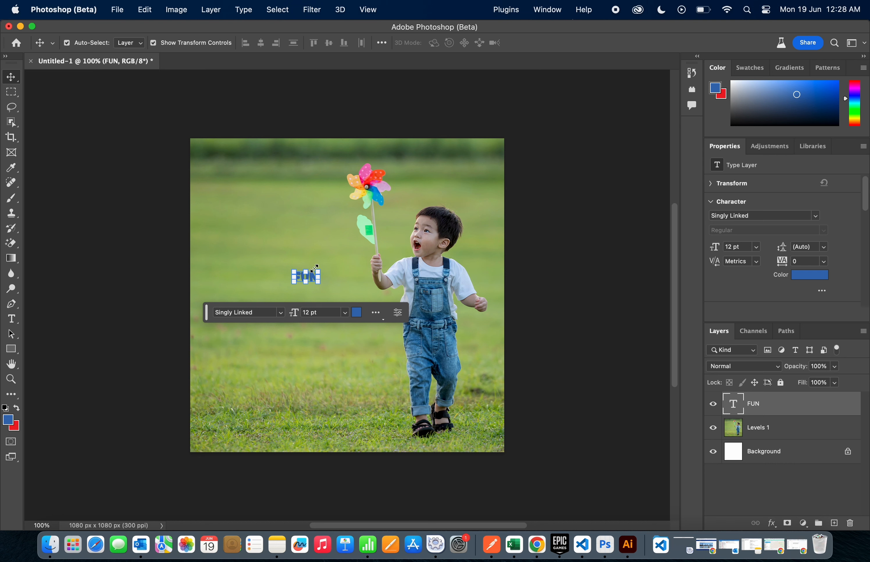
- Enlarge the "FUN" text to about 83.35 pt and shift it over the upper part of the photo
{"action": "left_click_drag", "start_coordinate": [308, 273], "coordinate": [305, 182]}
{"action": "key", "text": "Return"}
{"action": "left_click_drag", "start_coordinate": [338, 225], "coordinate": [388, 223]}
- Recolor the "FUN" text to the deeper blue 0946b0
{"action": "double_click", "coordinate": [388, 223]}
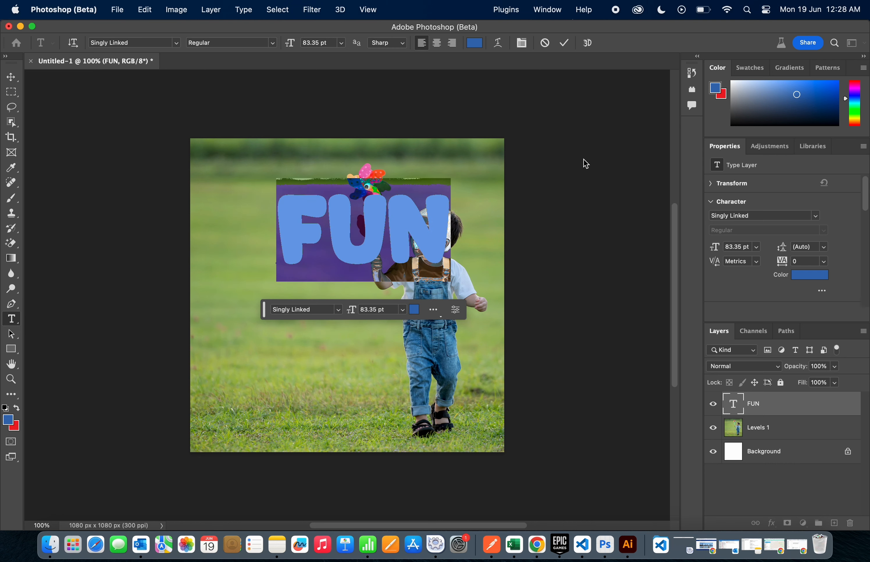
{"action": "left_click", "coordinate": [468, 45]}
{"action": "left_click", "coordinate": [608, 218]}
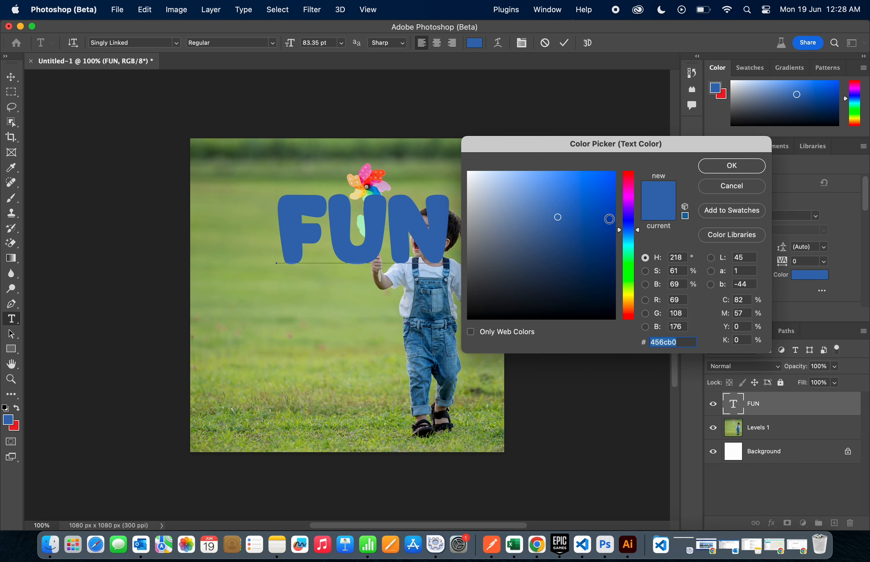
{"action": "left_click", "coordinate": [729, 166]}
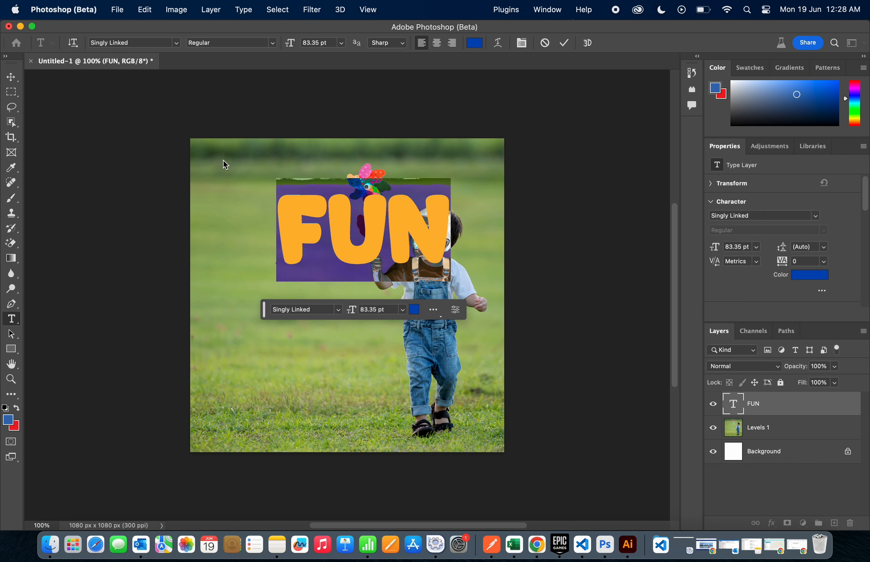
{"action": "left_click", "coordinate": [11, 77]}
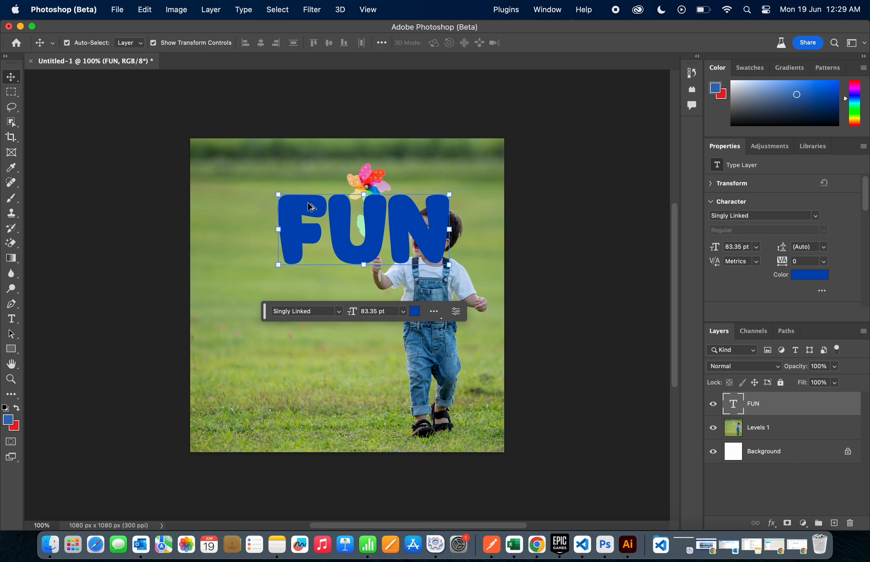
- Duplicate the "FUN" text directly below itself and change the copy's wording to "can"
{"action": "left_click_drag", "start_coordinate": [309, 208], "coordinate": [309, 288]}
{"action": "double_click", "coordinate": [308, 287]}
{"action": "type", "text": "can"}
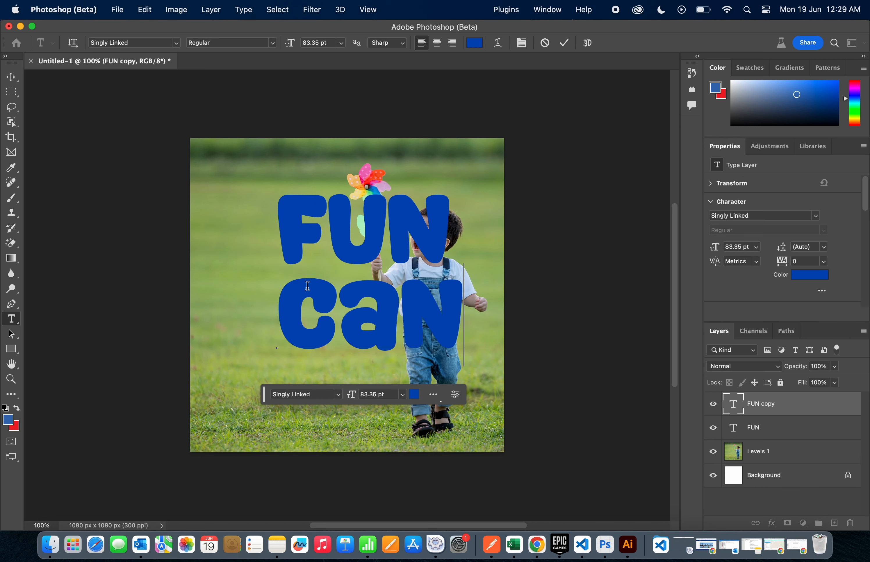
{"action": "left_click", "coordinate": [11, 77]}
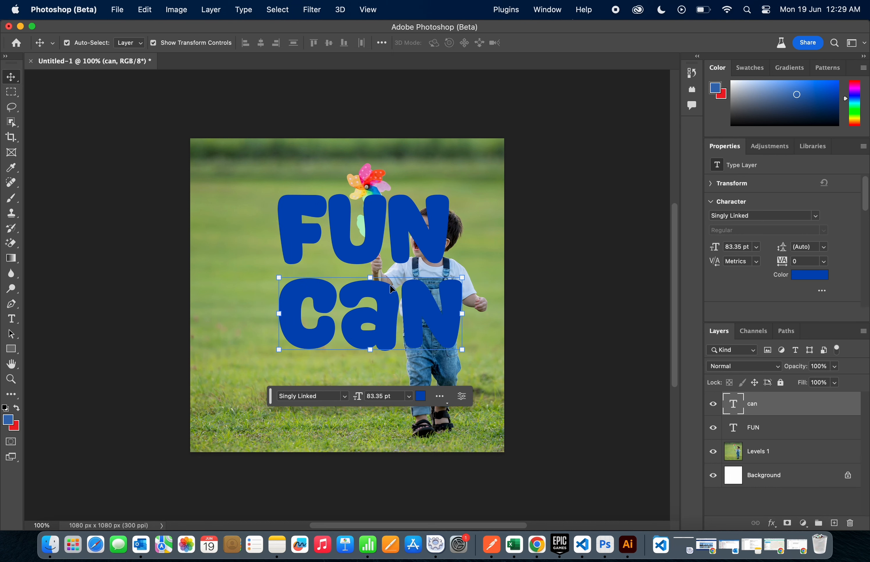
- Recolor the "can" text with the red background color, da3832
{"action": "double_click", "coordinate": [427, 317]}
{"action": "left_click", "coordinate": [475, 43]}
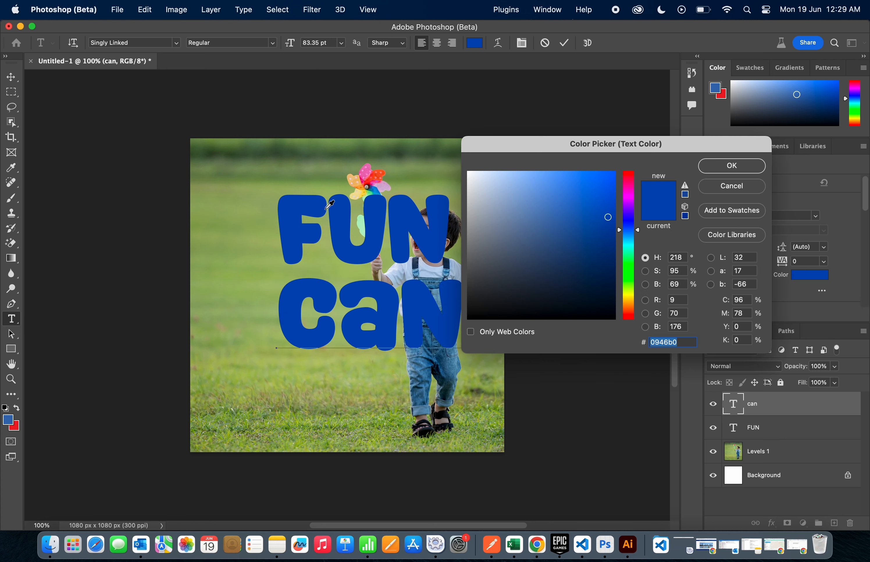
{"action": "left_click", "coordinate": [18, 425]}
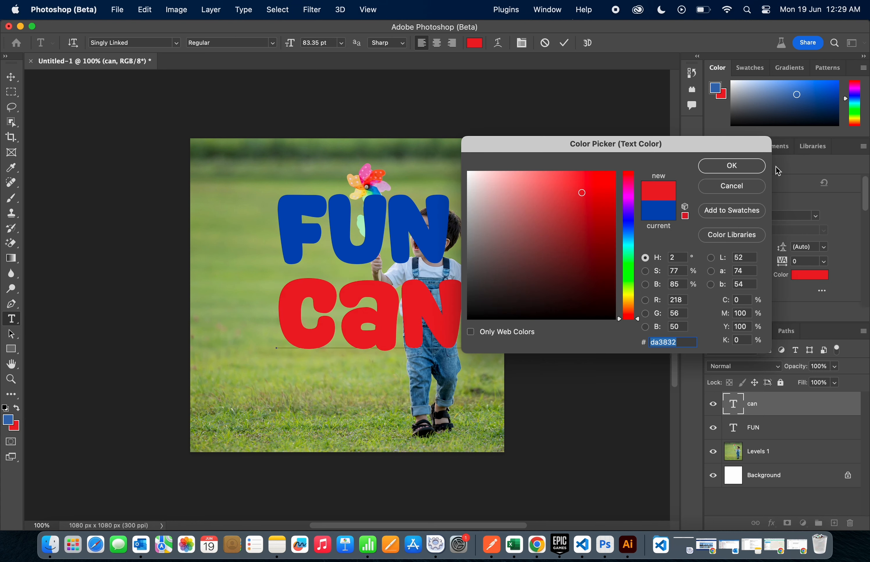
{"action": "left_click", "coordinate": [732, 165]}
{"action": "left_click", "coordinate": [11, 77]}
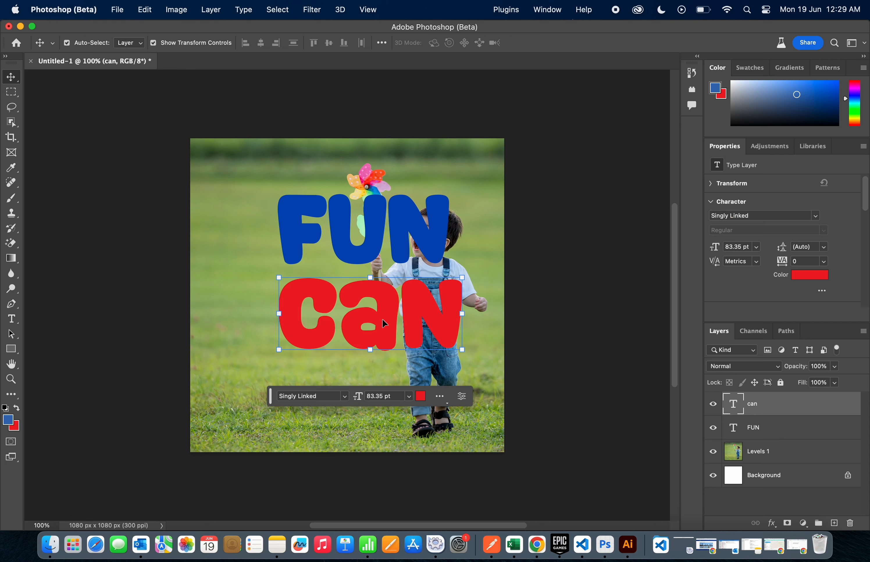
- Move "can" up to overlap "FUN", duplicate it below, and change the copy's wording to "be"
{"action": "left_click_drag", "start_coordinate": [434, 339], "coordinate": [418, 382]}
{"action": "double_click", "coordinate": [418, 380]}
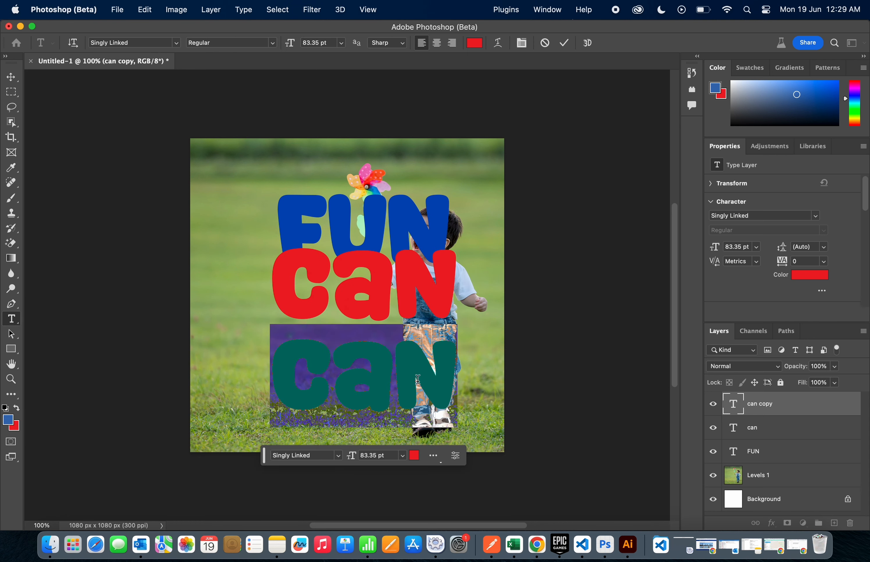
{"action": "type", "text": "Be"}
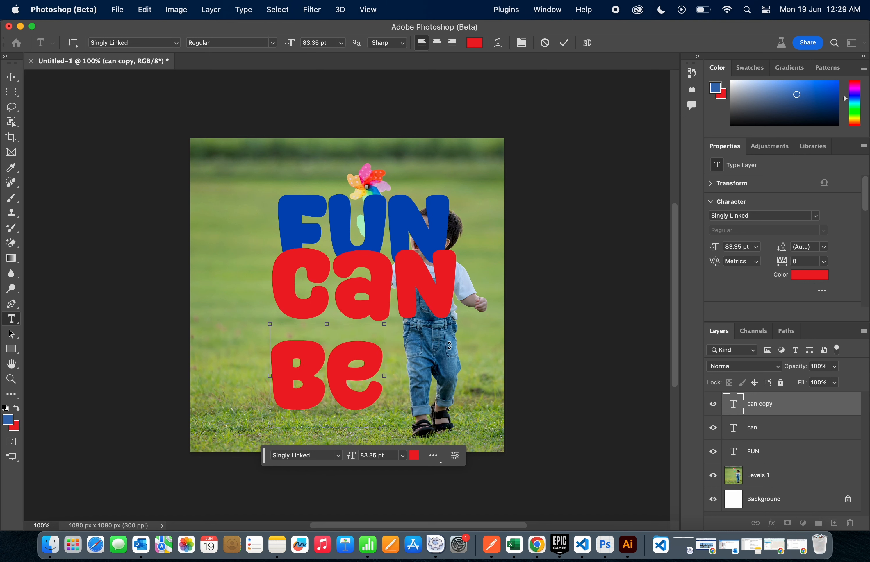
- Recolor the "be" text to yellow ffcb05
{"action": "key", "text": "ctrl+a"}
{"action": "left_click", "coordinate": [475, 43]}
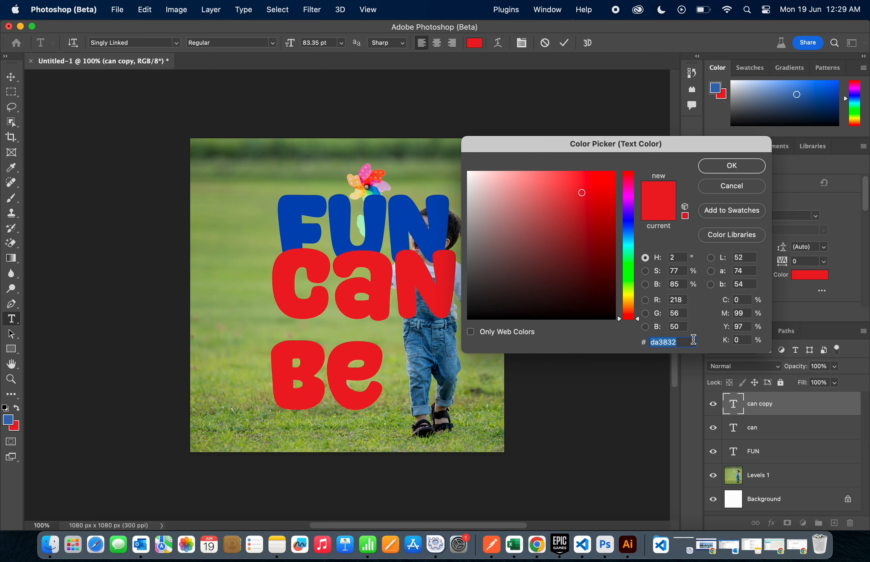
{"action": "type", "text": "ffcb"}
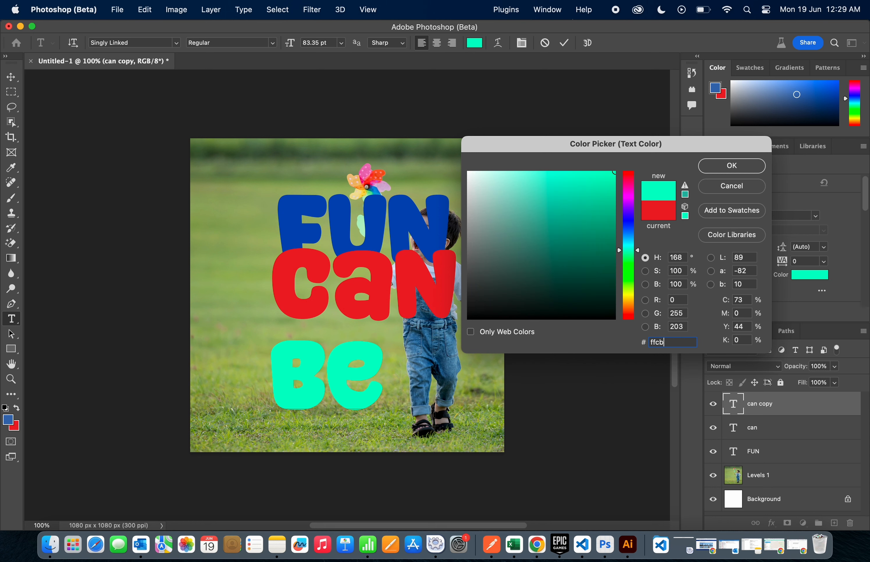
{"action": "type", "text": "05"}
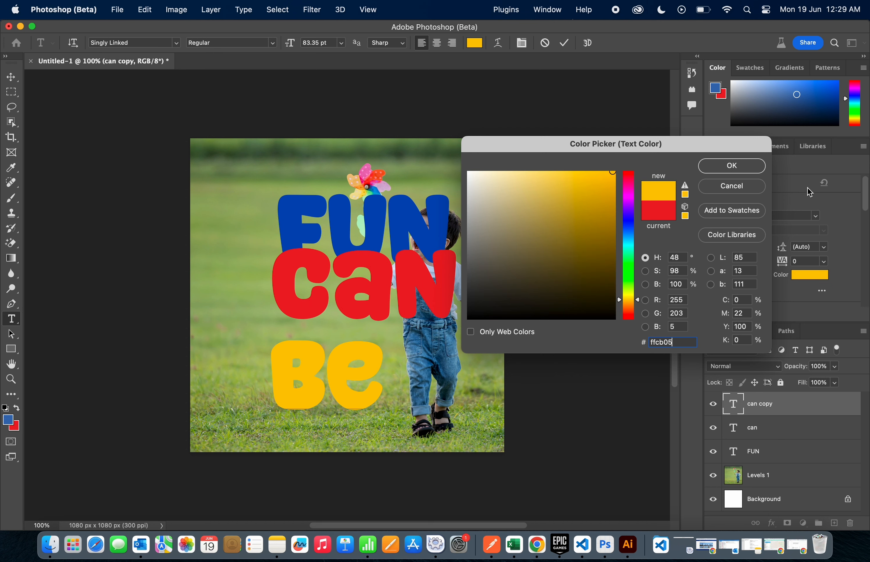
{"action": "left_click", "coordinate": [742, 168]}
{"action": "left_click", "coordinate": [15, 77]}
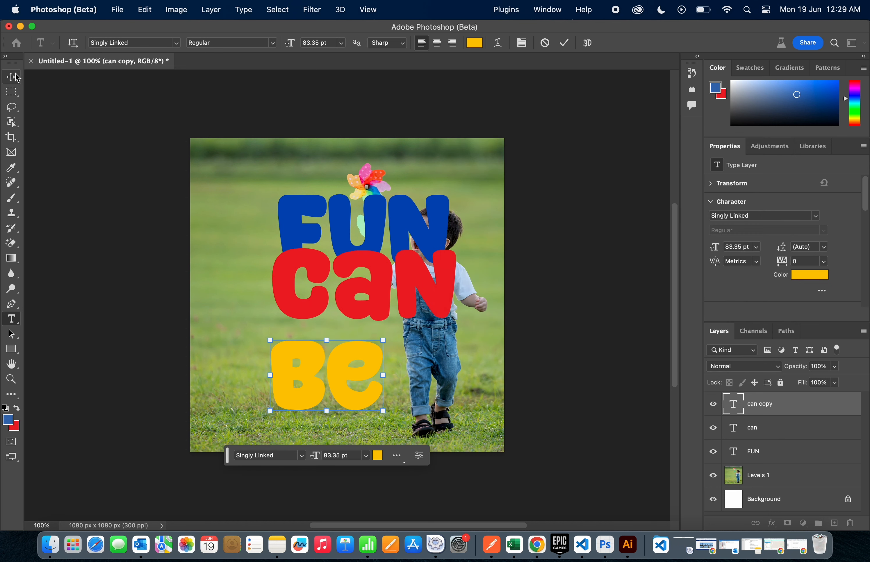
- Move the yellow "be" text up against the lower edge of "can" and select the "can" text
{"action": "scroll", "coordinate": [329, 329], "scroll_direction": "down", "scroll_amount": 2}
{"action": "left_click_drag", "start_coordinate": [364, 361], "coordinate": [370, 330]}
{"action": "left_click", "coordinate": [386, 262]}
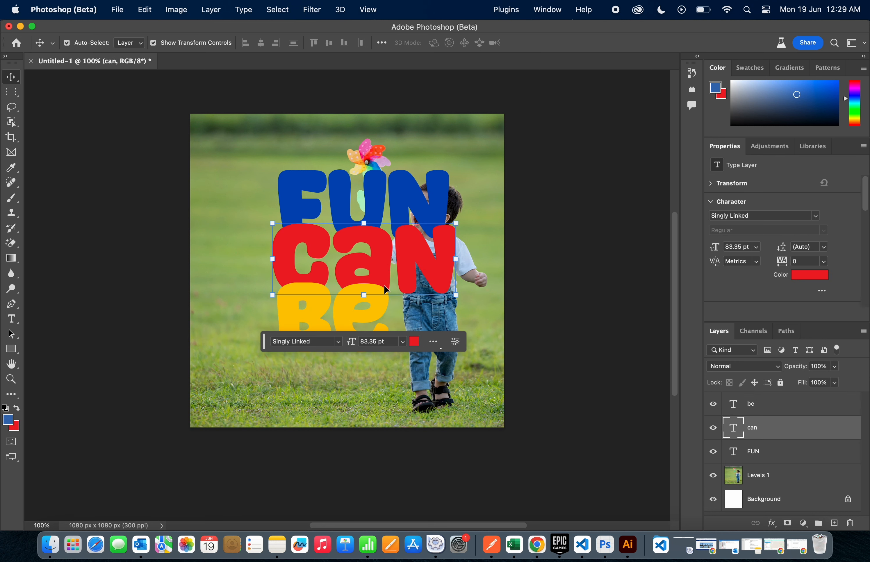
{"action": "left_click", "coordinate": [484, 409]}
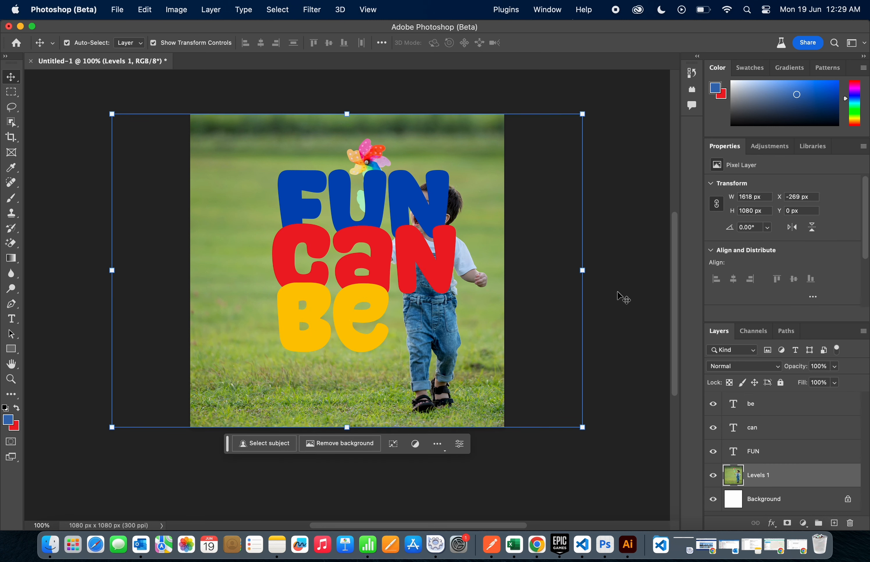
{"action": "left_click", "coordinate": [623, 299]}
{"action": "left_click", "coordinate": [383, 261]}
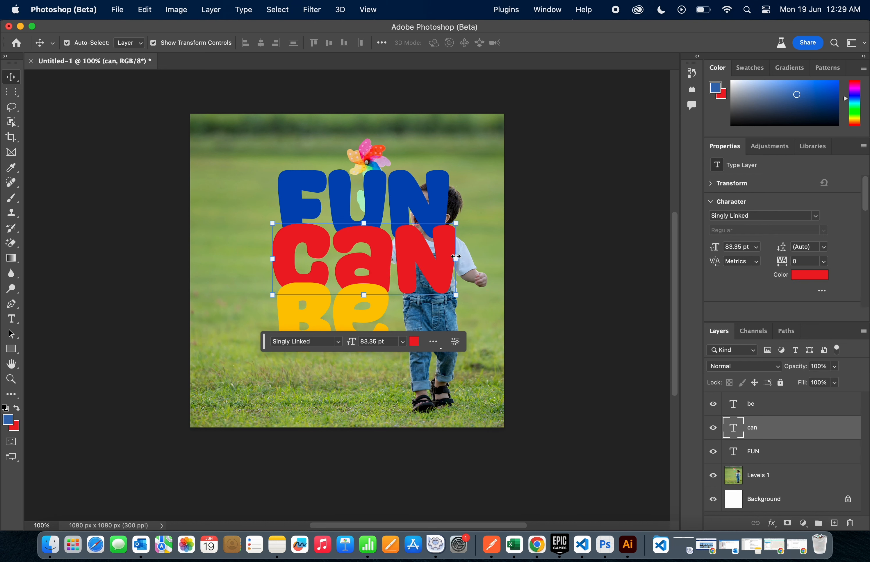
- Scale the red "can" text down to 66.16 pt and nudge it slightly upward beneath "FUN"
{"action": "left_click_drag", "start_coordinate": [456, 257], "coordinate": [418, 258]}
{"action": "key", "text": "Return"}
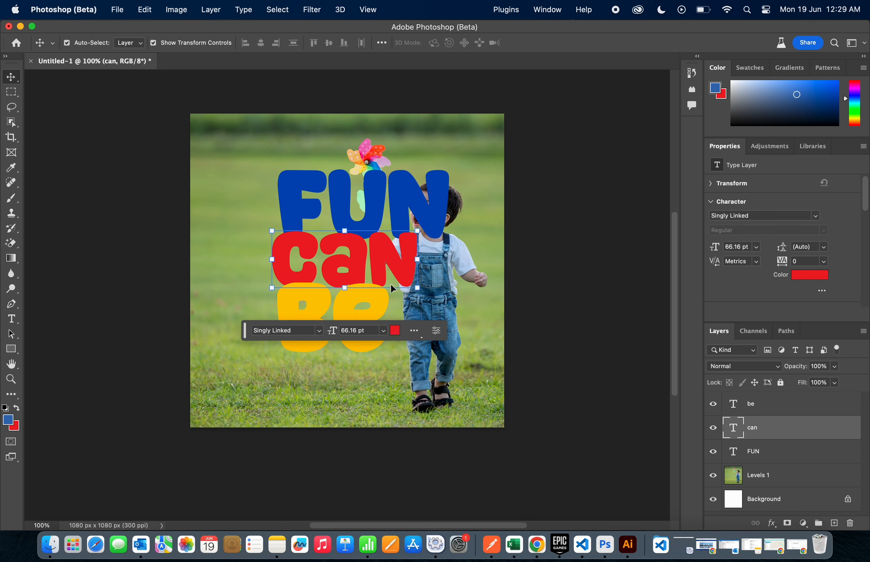
{"action": "left_click", "coordinate": [391, 289]}
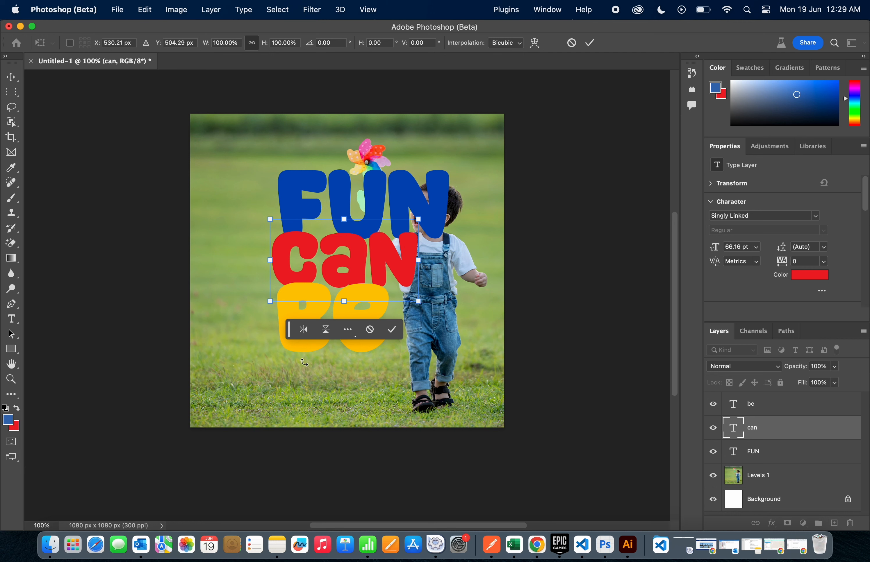
{"action": "key", "text": "Return"}
{"action": "key", "text": "super+plus"}
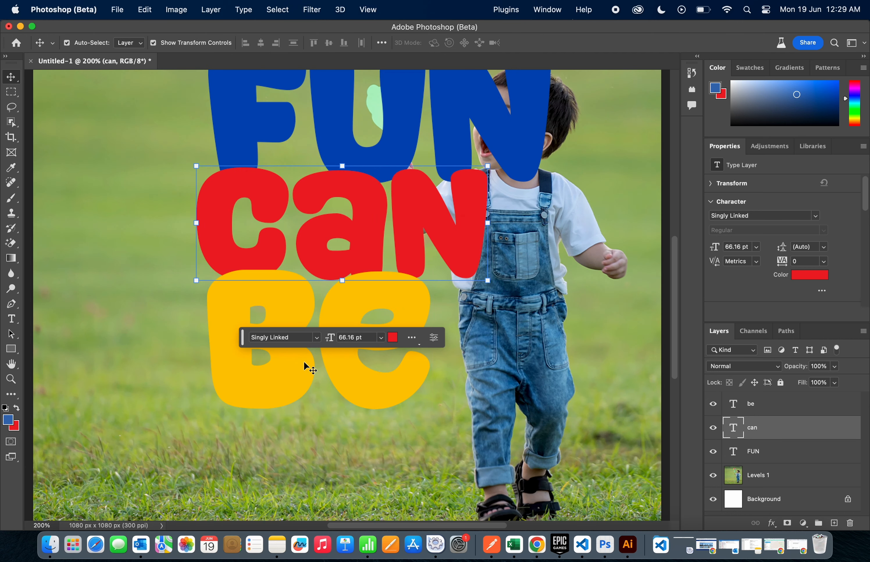
{"action": "key", "text": "Up"}
- Scale the yellow "be" text down to 55.56 pt and place its layer directly above the Levels 1 photo layer
{"action": "left_click", "coordinate": [383, 299]}
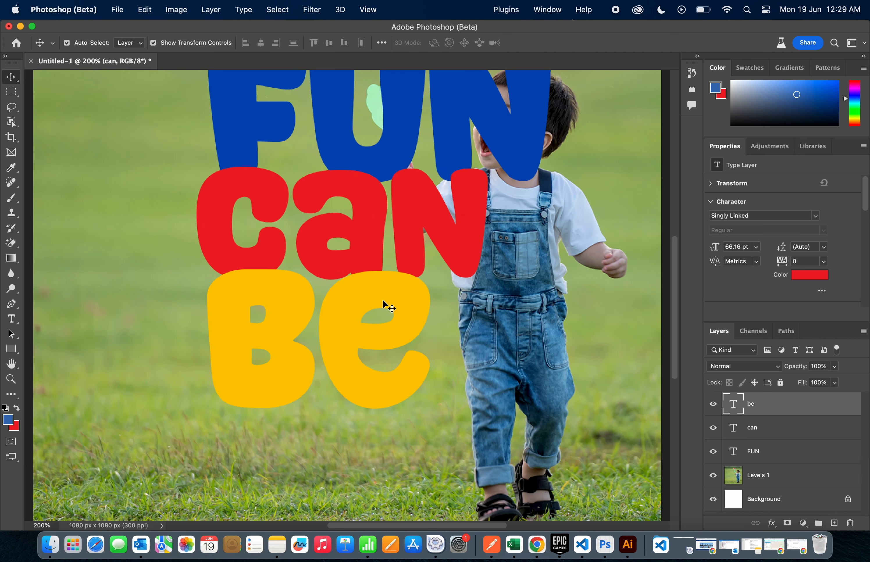
{"action": "left_click_drag", "start_coordinate": [428, 338], "coordinate": [332, 302]}
{"action": "key", "text": "Return"}
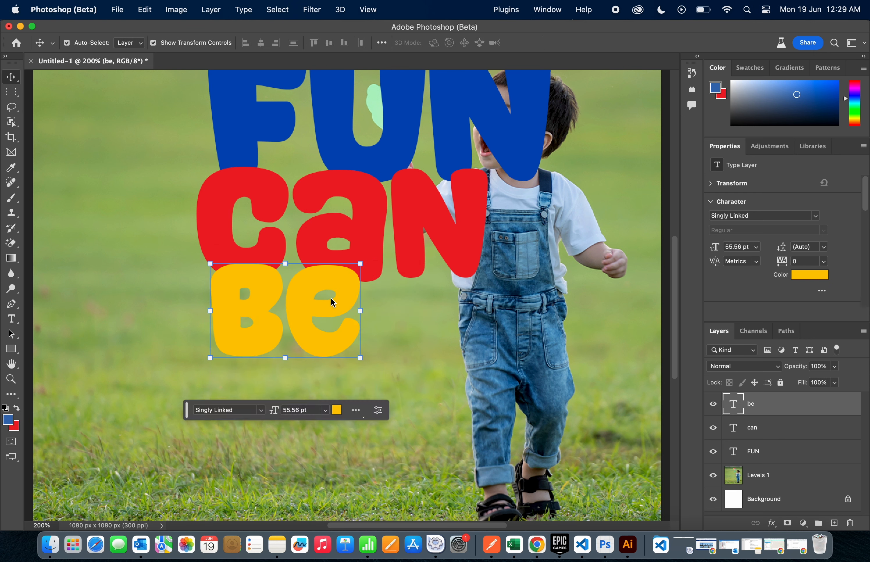
{"action": "key", "text": "super+shift+bracketleft"}
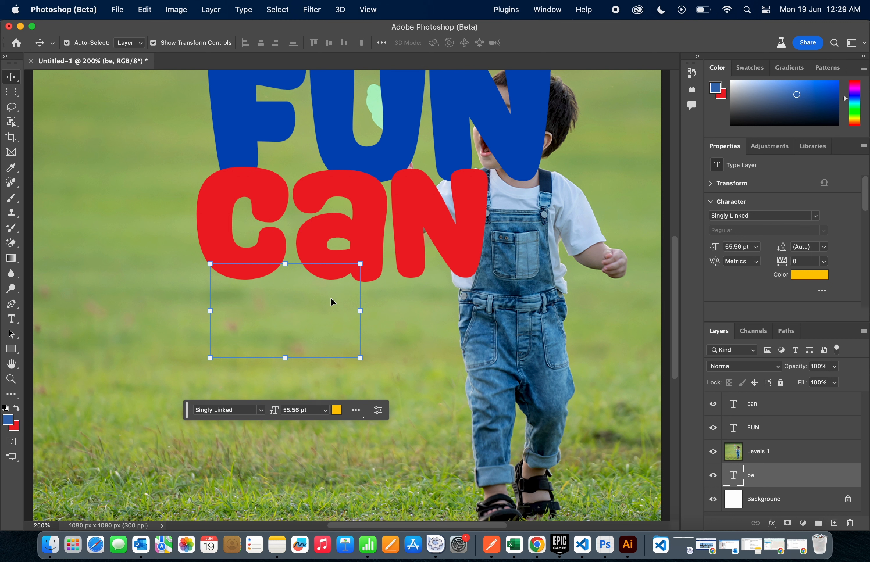
{"action": "key", "text": "super+bracketright"}
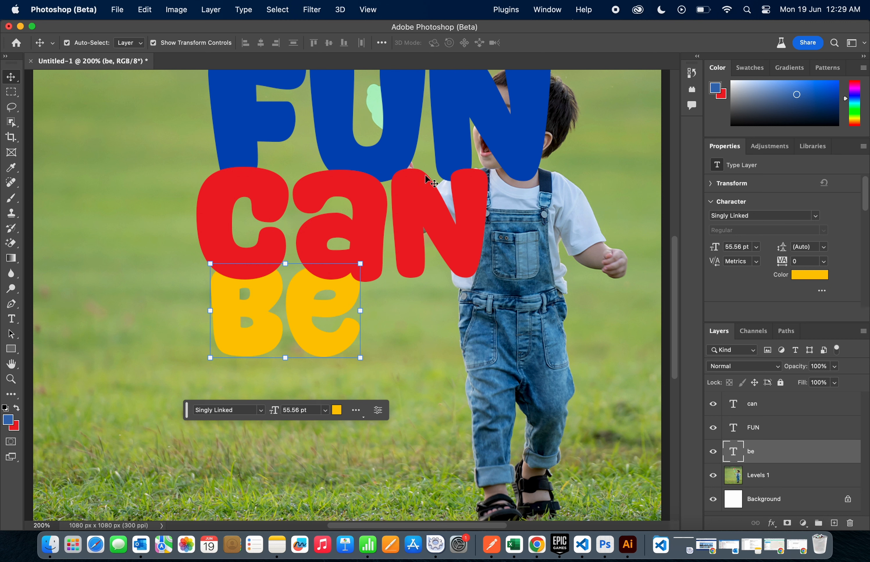
- Enlarge the red "can" text slightly to 68.9 pt so it overlaps "FUN" and "be"
{"action": "left_click", "coordinate": [426, 214]}
{"action": "left_click_drag", "start_coordinate": [493, 225], "coordinate": [503, 224]}
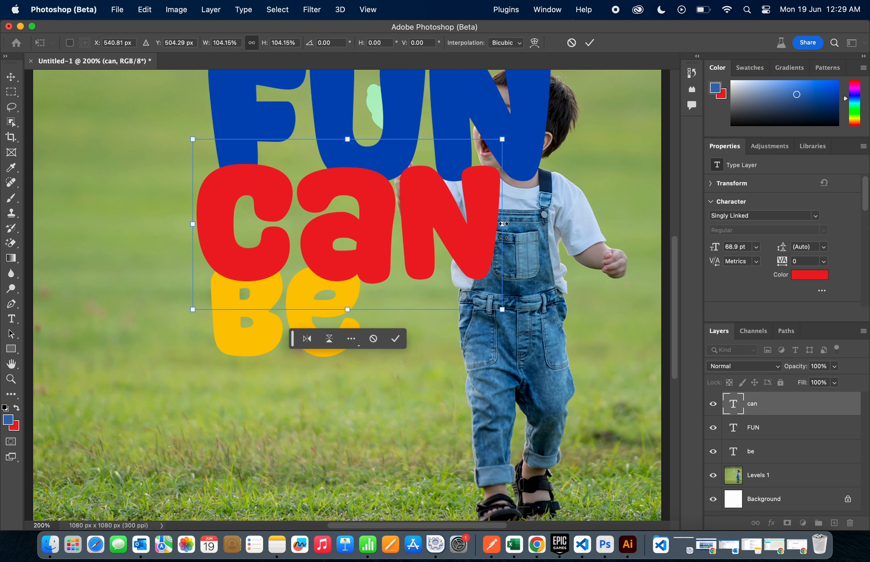
{"action": "key", "text": "Return"}
{"action": "key", "text": "super+minus"}
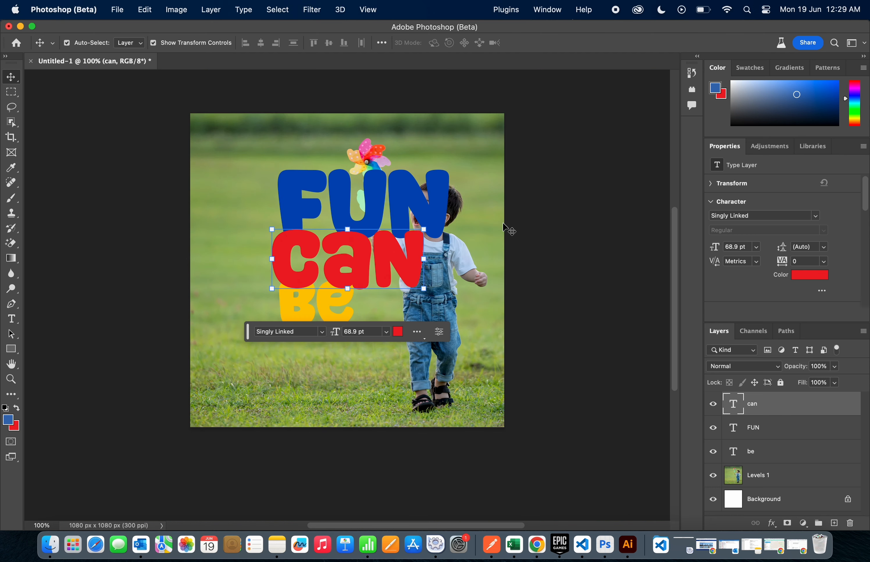
{"action": "left_click", "coordinate": [592, 279]}
- Select the child on the Levels 1 photo layer with the Object Selection tool and make the "FUN" layer active
{"action": "left_click", "coordinate": [767, 476]}
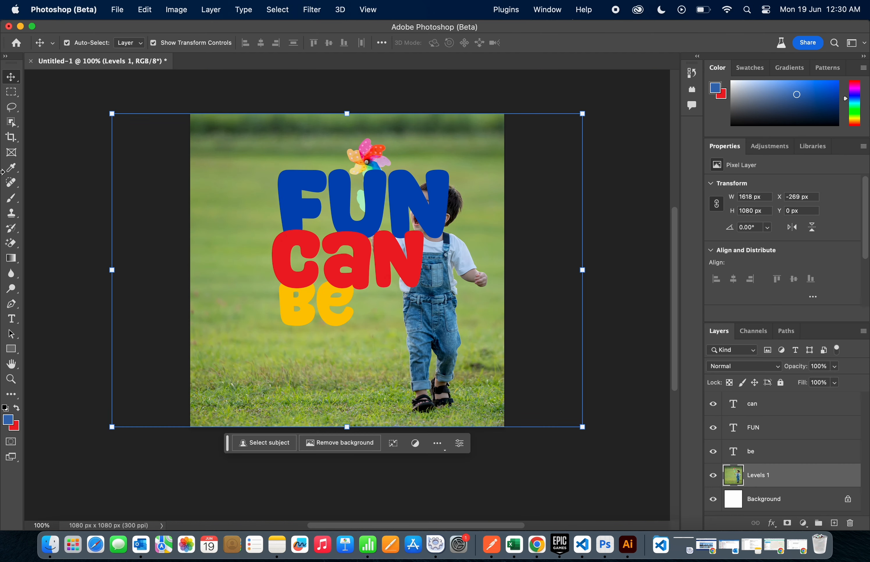
{"action": "left_click", "coordinate": [12, 122]}
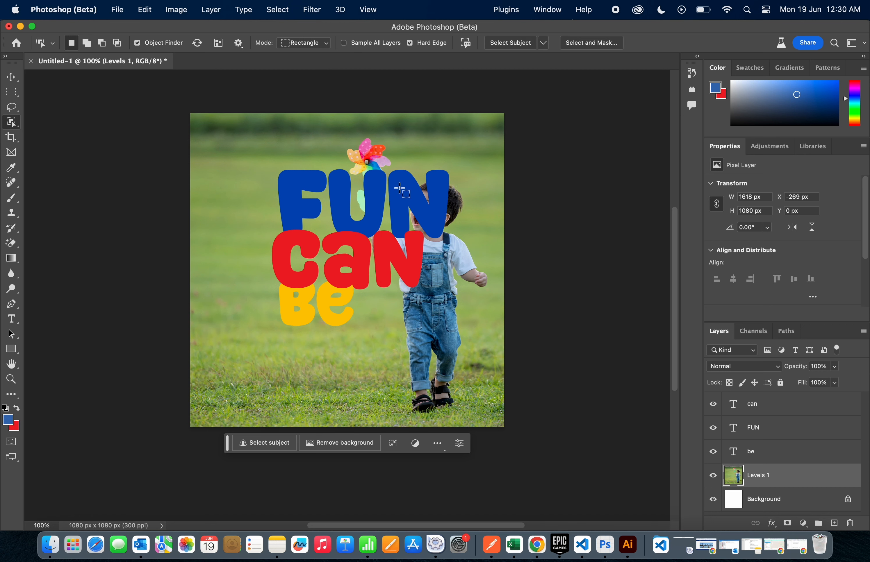
{"action": "left_click", "coordinate": [431, 213]}
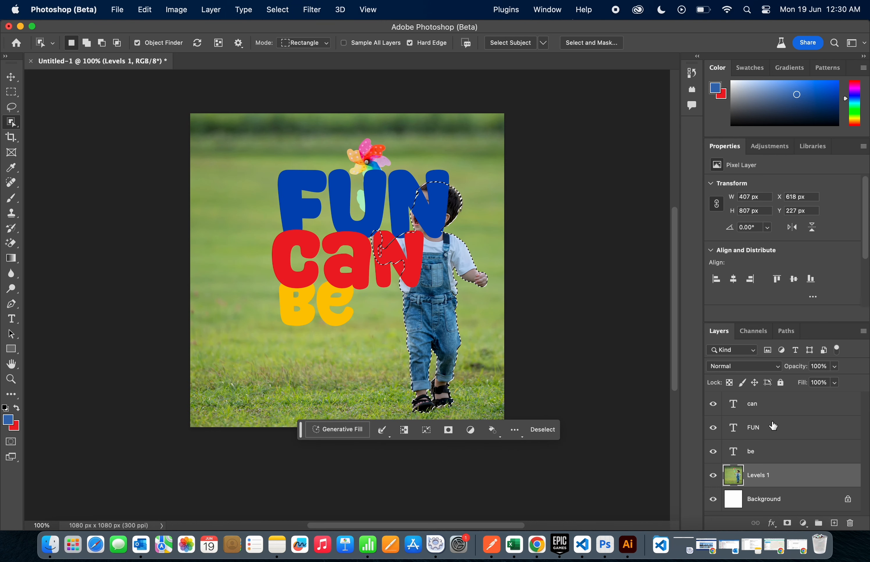
{"action": "left_click", "coordinate": [746, 429]}
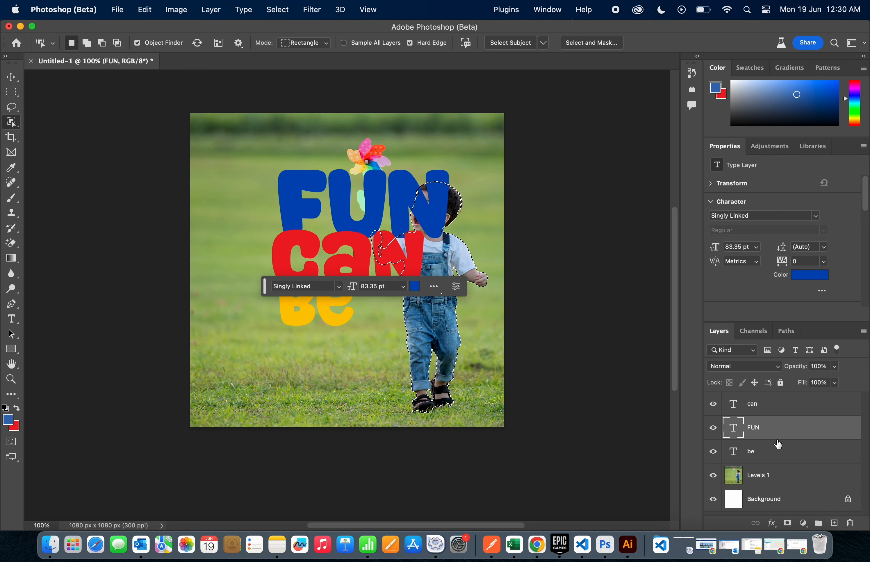
{"action": "left_click", "coordinate": [787, 524]}
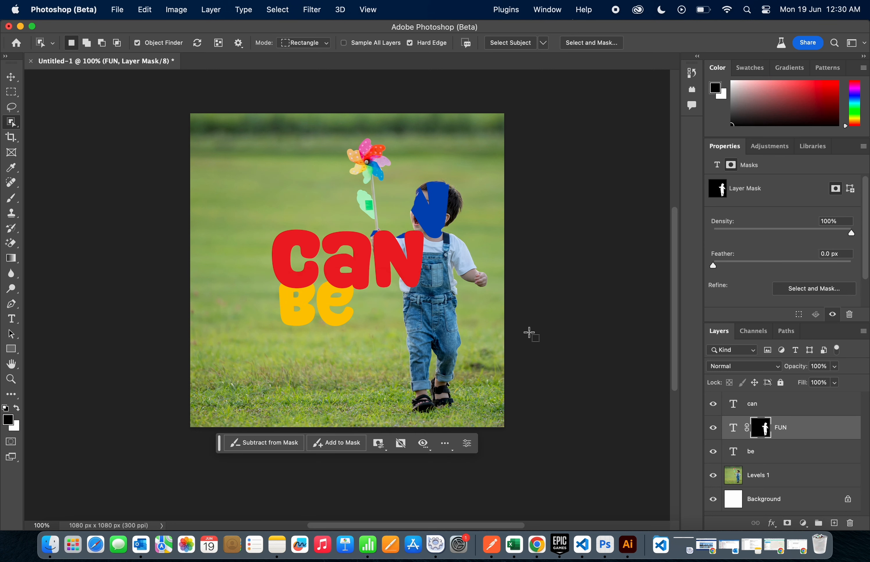
{"action": "key", "text": "super+z"}
{"action": "key", "text": "shift"}
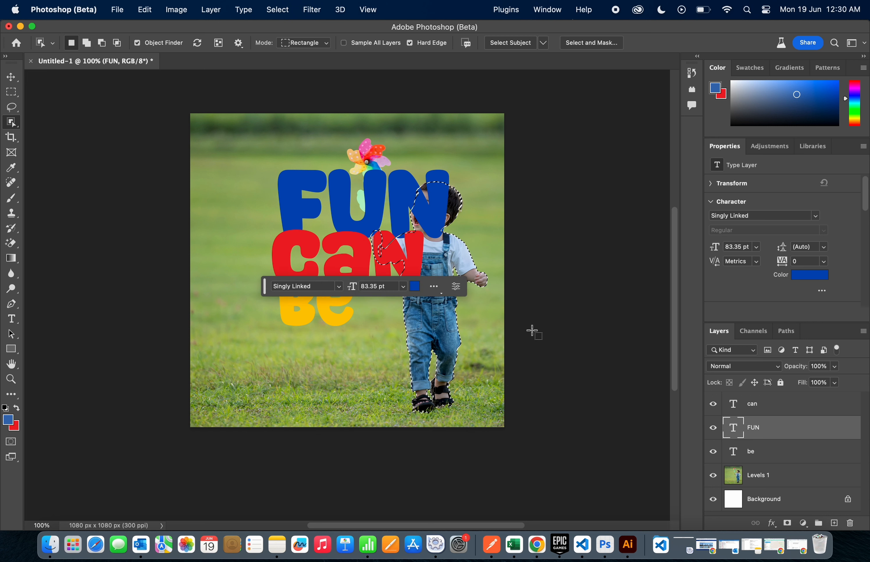
- Invert the child selection and use it as a layer mask on "FUN" so the text sits behind the child
{"action": "key", "text": "shift+super+i"}
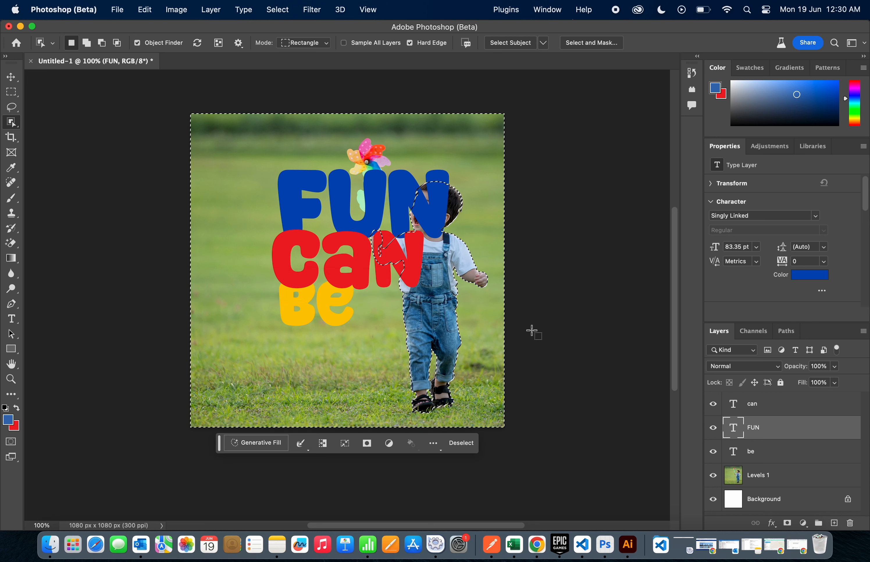
{"action": "left_click", "coordinate": [786, 523]}
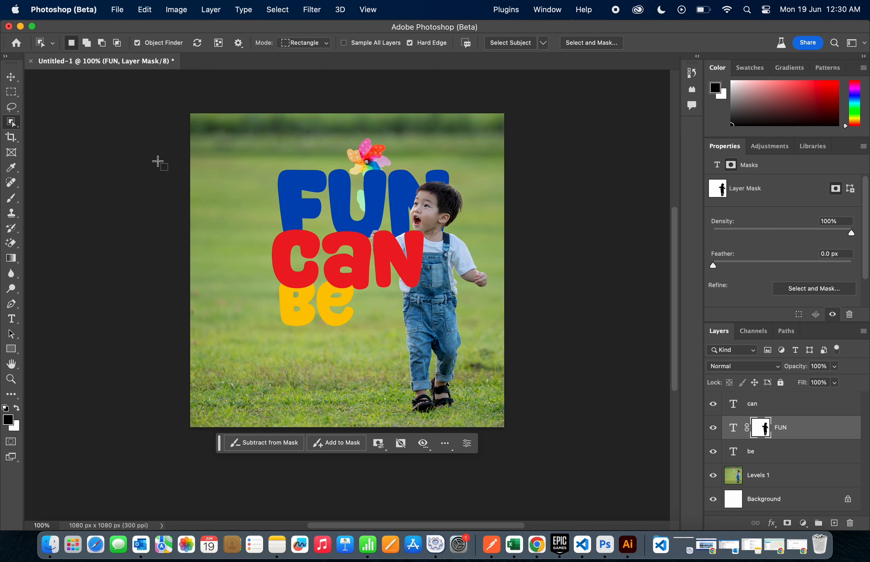
{"action": "left_click", "coordinate": [11, 77]}
{"action": "left_click", "coordinate": [88, 120]}
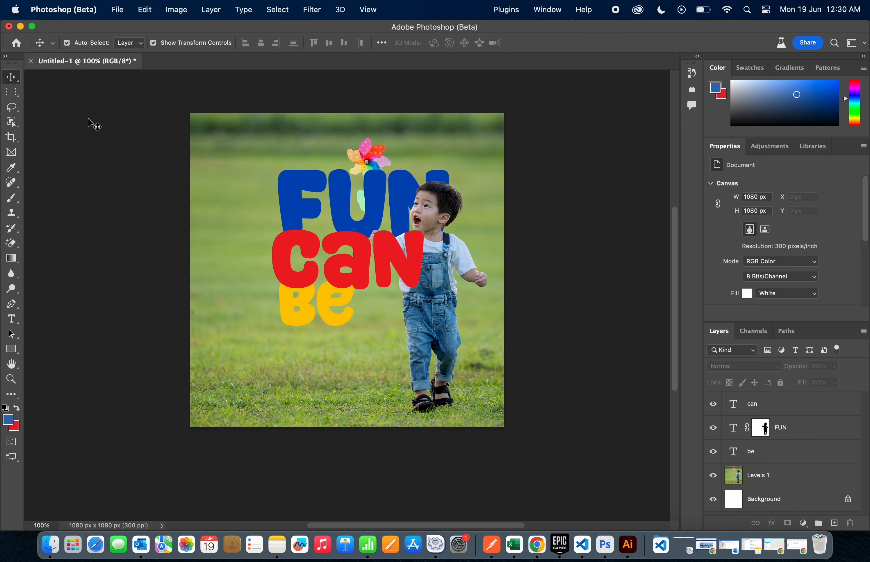
{"action": "left_click", "coordinate": [300, 237]}
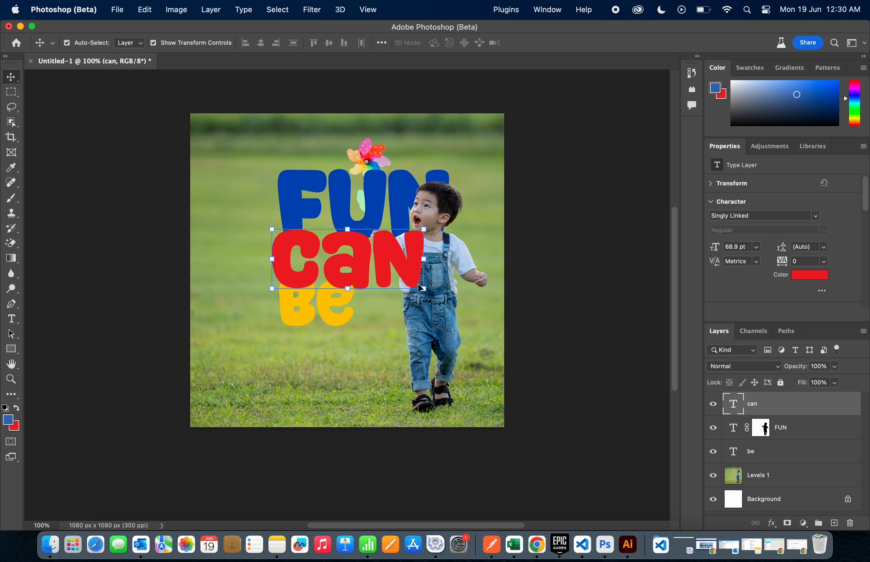
{"action": "double_click", "coordinate": [854, 405]}
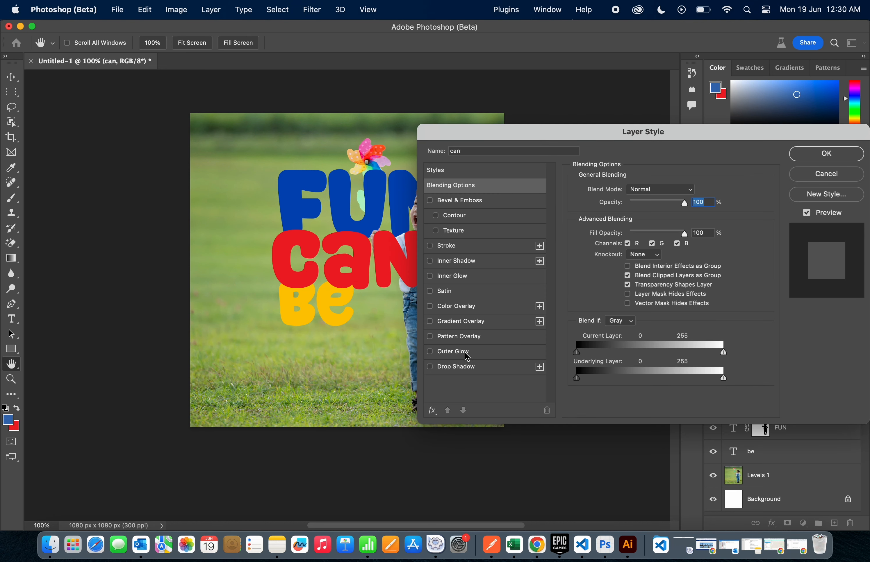
{"action": "left_click", "coordinate": [463, 369]}
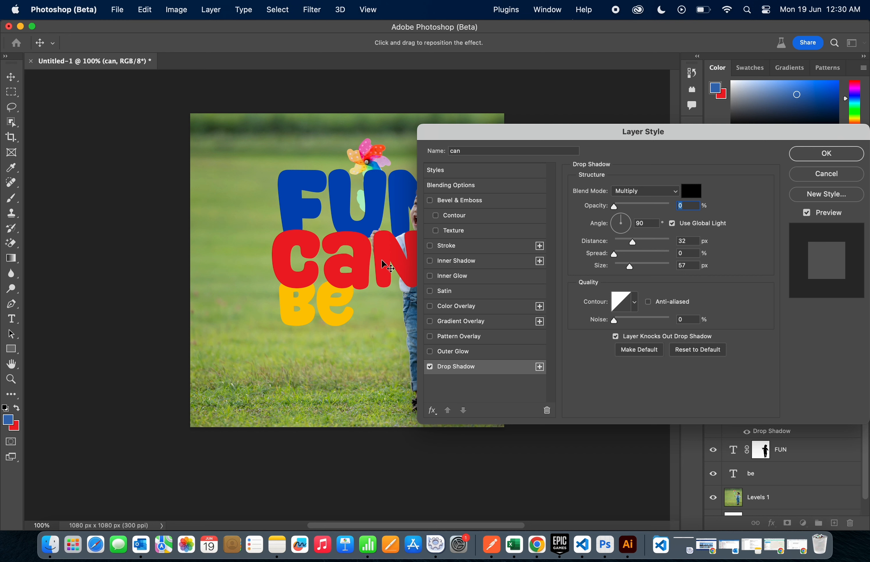
{"action": "mouse_move", "coordinate": [381, 261]}
{"action": "left_mouse_down"}
{"action": "mouse_move", "coordinate": [362, 270]}
{"action": "mouse_move", "coordinate": [411, 267]}
{"action": "mouse_move", "coordinate": [369, 269]}
{"action": "mouse_move", "coordinate": [388, 270]}
{"action": "left_mouse_up"}
{"action": "left_click", "coordinate": [658, 192]}
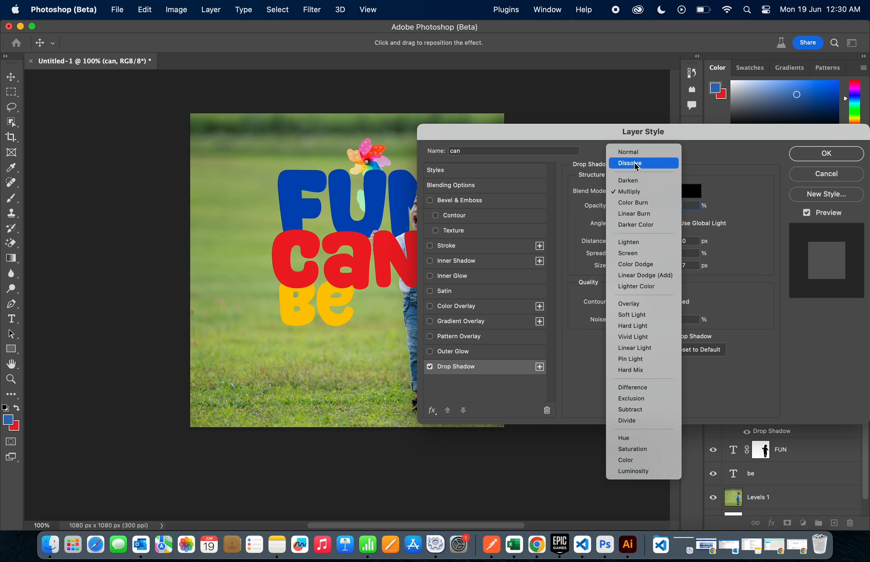
{"action": "left_click", "coordinate": [630, 152]}
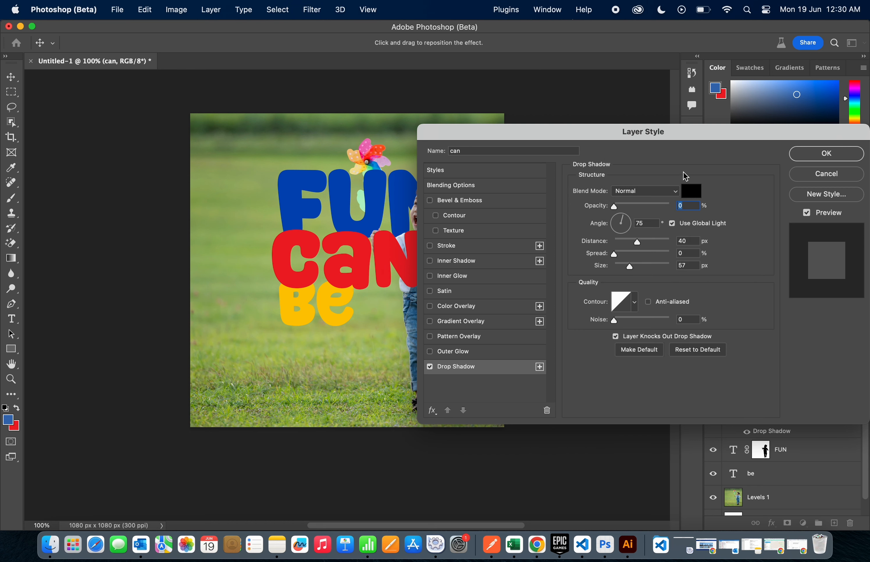
{"action": "left_click", "coordinate": [847, 175]}
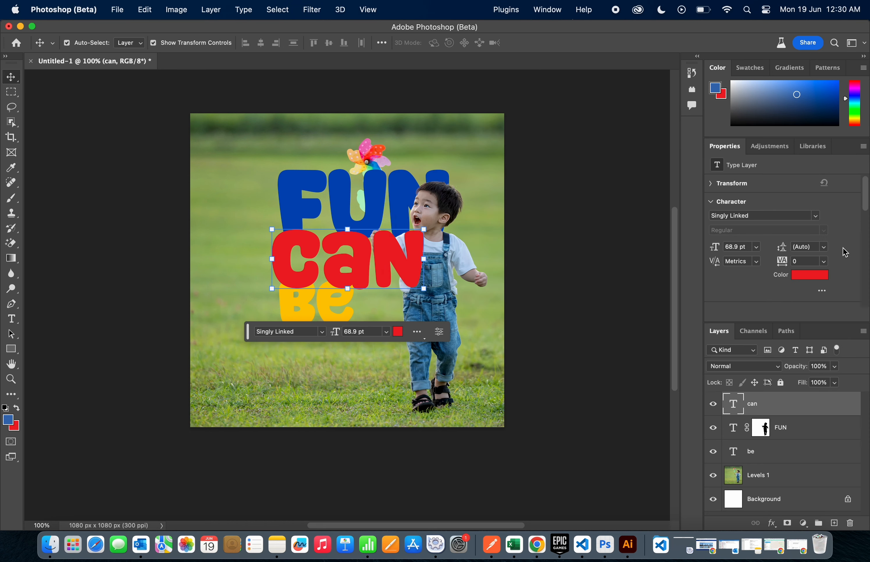
- Add a Drop Shadow effect to the "can" text and adjust the shadow's distance
{"action": "double_click", "coordinate": [833, 405]}
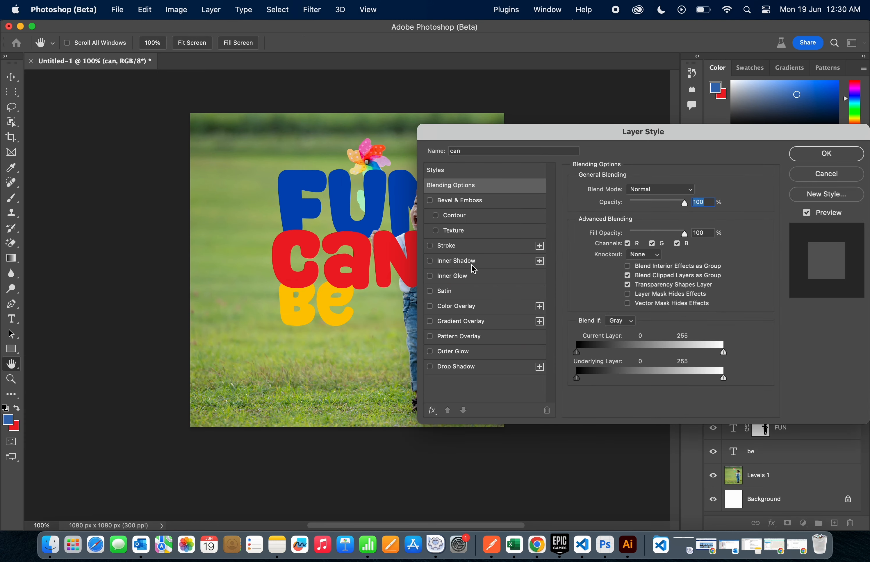
{"action": "left_click", "coordinate": [475, 368]}
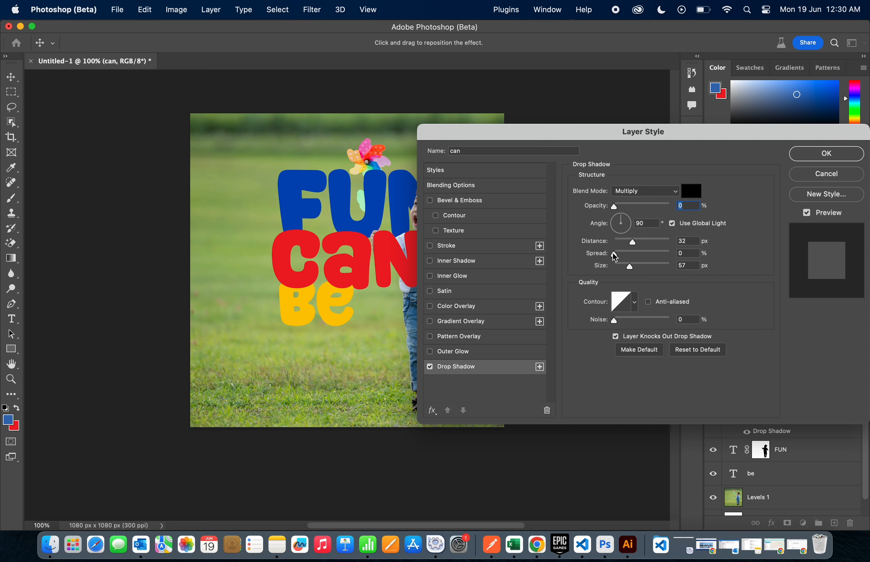
{"action": "mouse_move", "coordinate": [632, 258]}
{"action": "left_mouse_down"}
{"action": "mouse_move", "coordinate": [657, 263]}
{"action": "mouse_move", "coordinate": [616, 258]}
{"action": "mouse_move", "coordinate": [642, 242]}
{"action": "left_mouse_up"}
{"action": "left_click_drag", "start_coordinate": [670, 271], "coordinate": [636, 245]}
{"action": "left_click", "coordinate": [799, 161]}
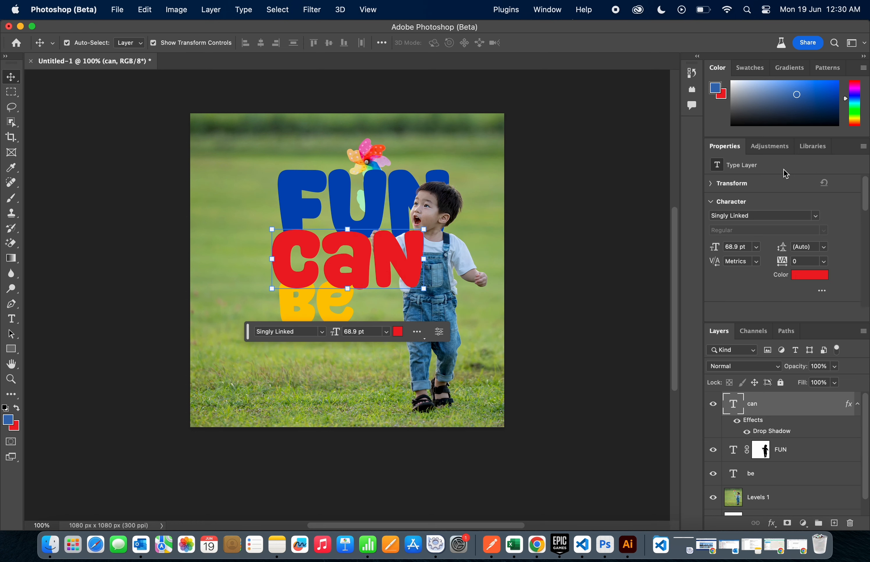
{"action": "left_click", "coordinate": [577, 238]}
{"action": "key", "text": "super+plus"}
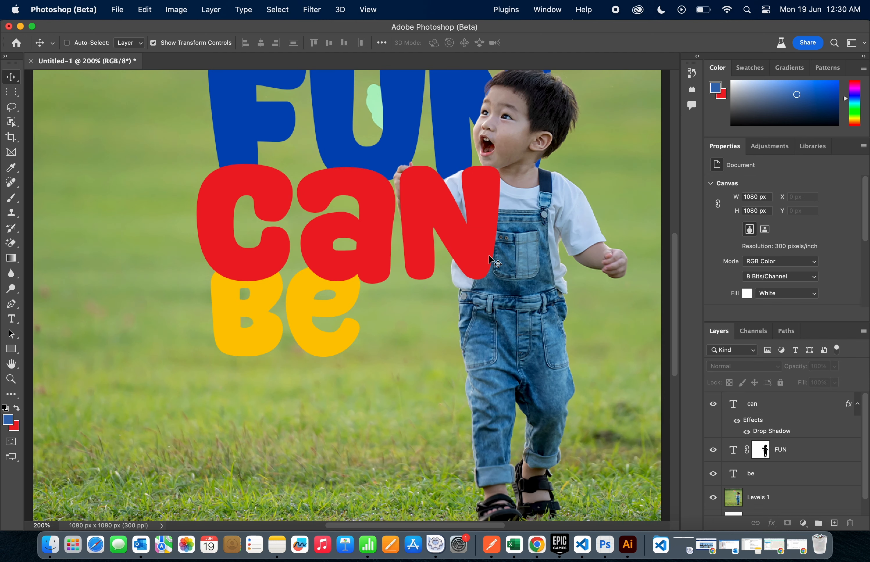
{"action": "key", "text": "super+minus"}
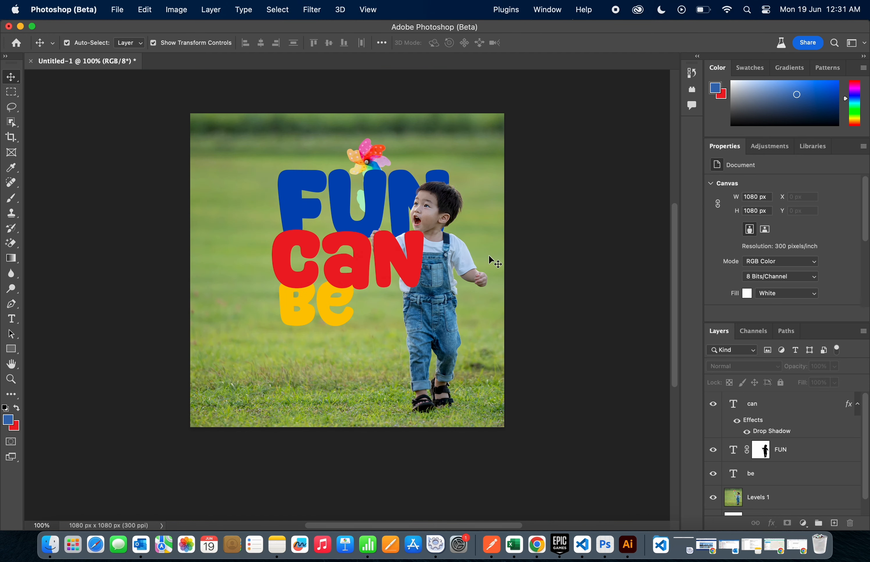
- Add a Gradient fill layer directly above the white Background layer
{"action": "scroll", "coordinate": [765, 507], "scroll_direction": "down", "scroll_amount": 1}
{"action": "left_click", "coordinate": [770, 508]}
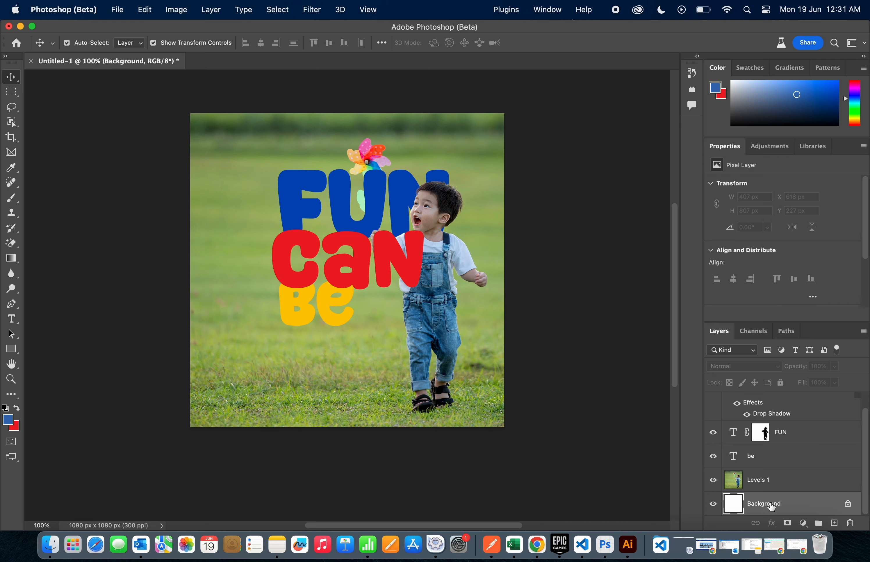
{"action": "left_click", "coordinate": [803, 524]}
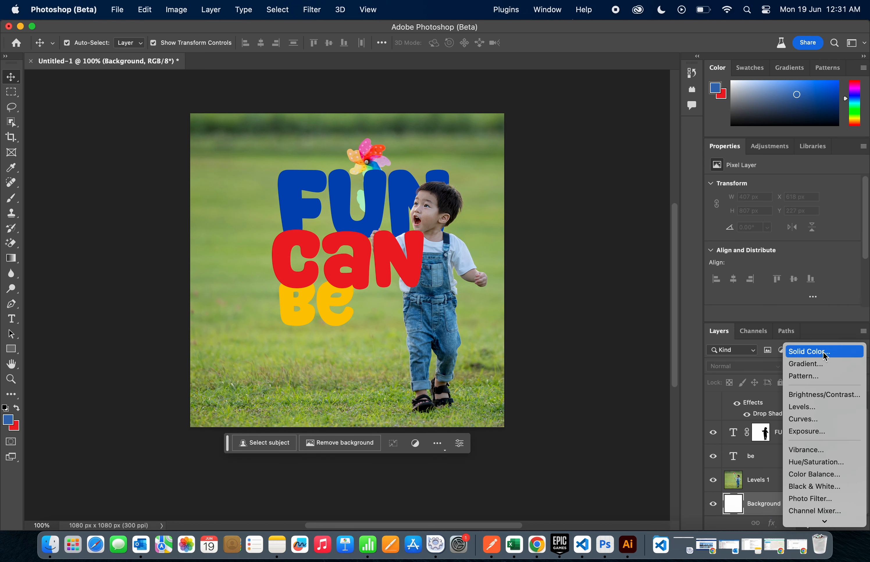
{"action": "left_click", "coordinate": [822, 364]}
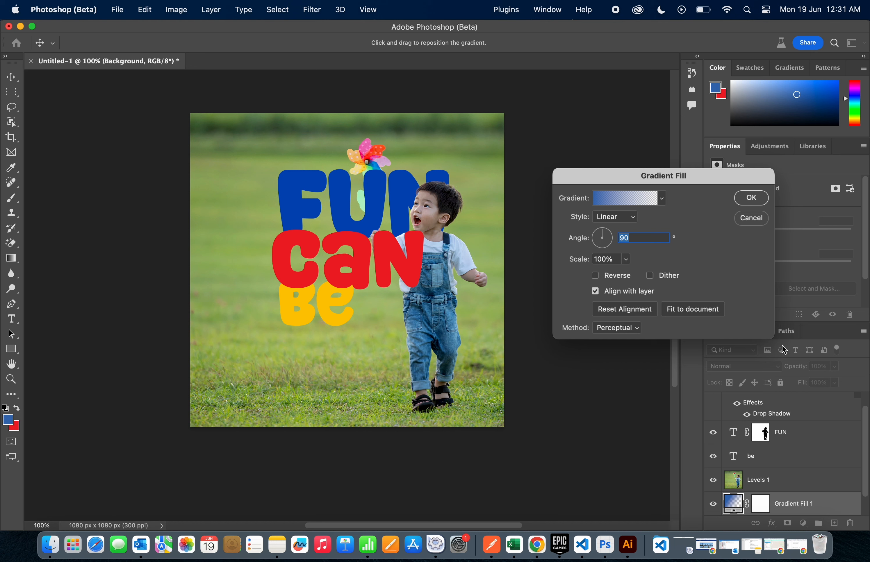
- Set the starting color stop of the fill layer's gradient to black
{"action": "left_click", "coordinate": [622, 199]}
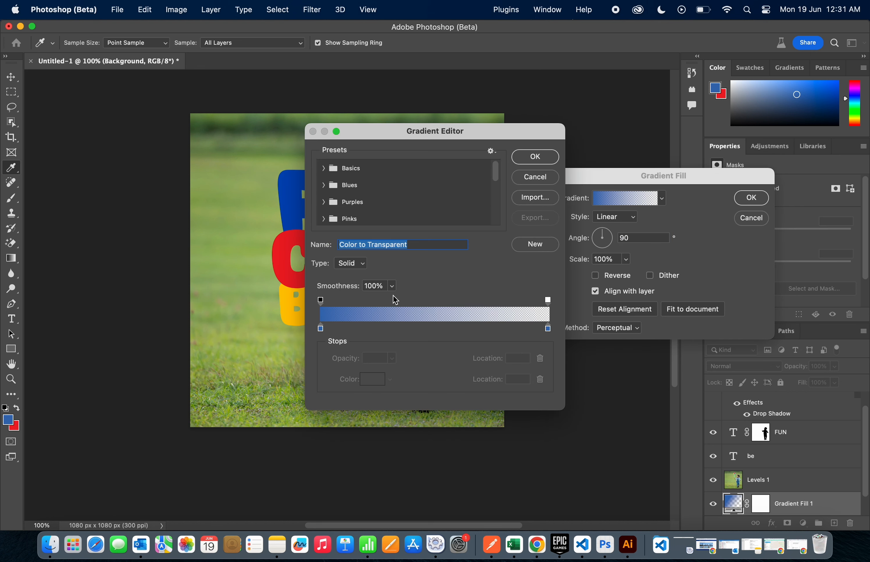
{"action": "left_click", "coordinate": [321, 329]}
{"action": "left_click", "coordinate": [373, 379]}
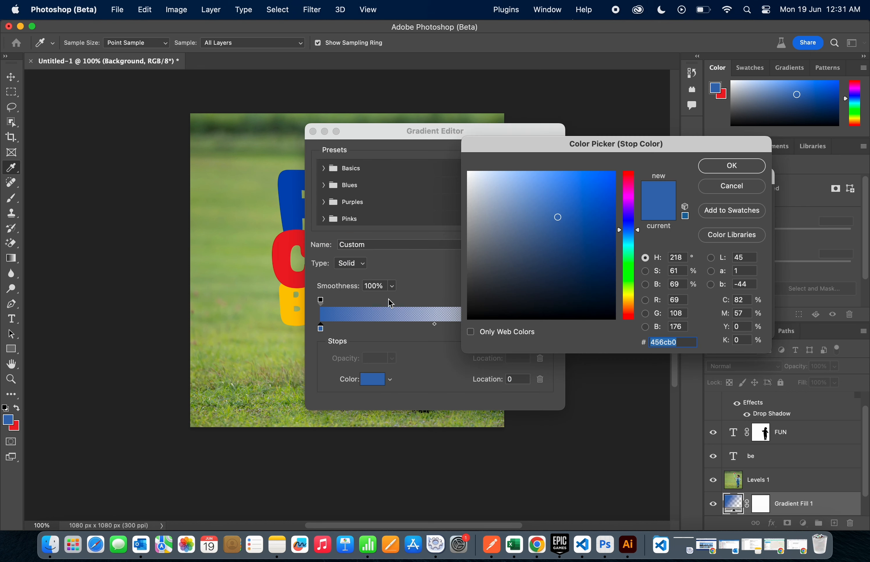
{"action": "mouse_move", "coordinate": [519, 247]}
{"action": "left_mouse_down"}
{"action": "mouse_move", "coordinate": [637, 312]}
{"action": "mouse_move", "coordinate": [638, 323]}
{"action": "left_mouse_up"}
{"action": "left_click", "coordinate": [756, 172]}
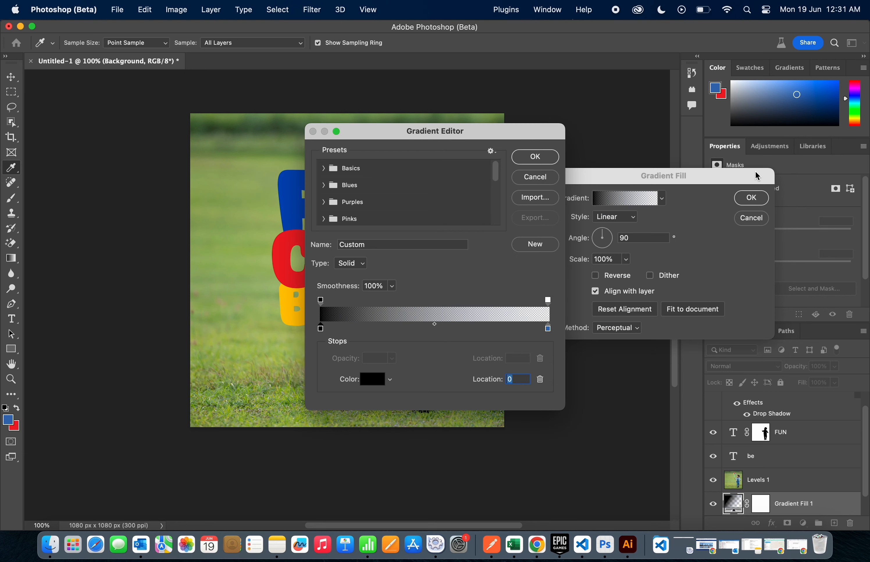
- Set the ending color stop of the fill layer's gradient to black and apply the gradient fill
{"action": "double_click", "coordinate": [547, 328]}
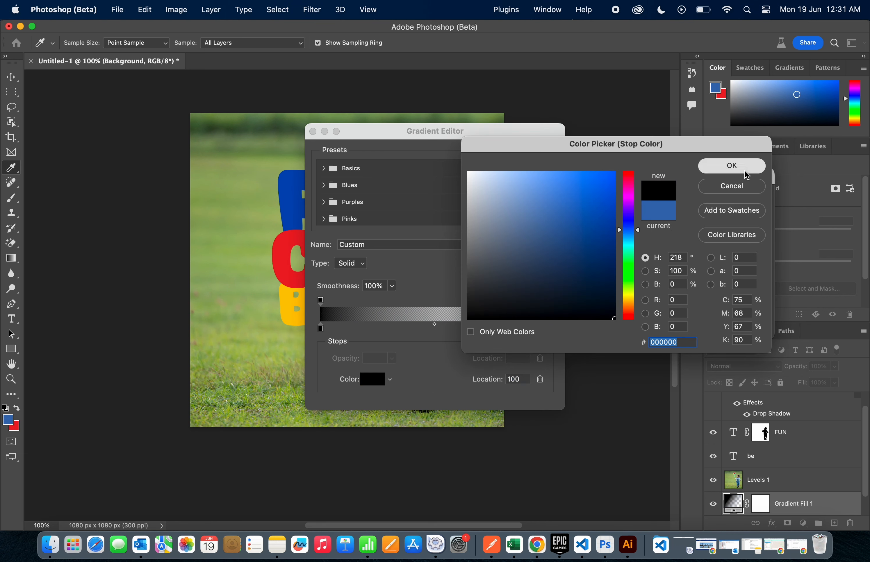
{"action": "left_click", "coordinate": [732, 166]}
{"action": "left_click", "coordinate": [529, 160]}
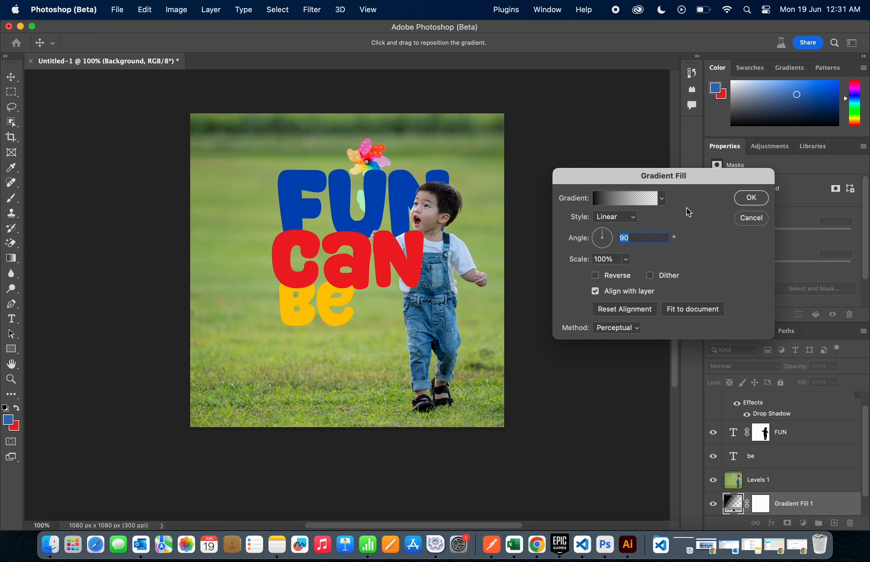
{"action": "left_click", "coordinate": [746, 201]}
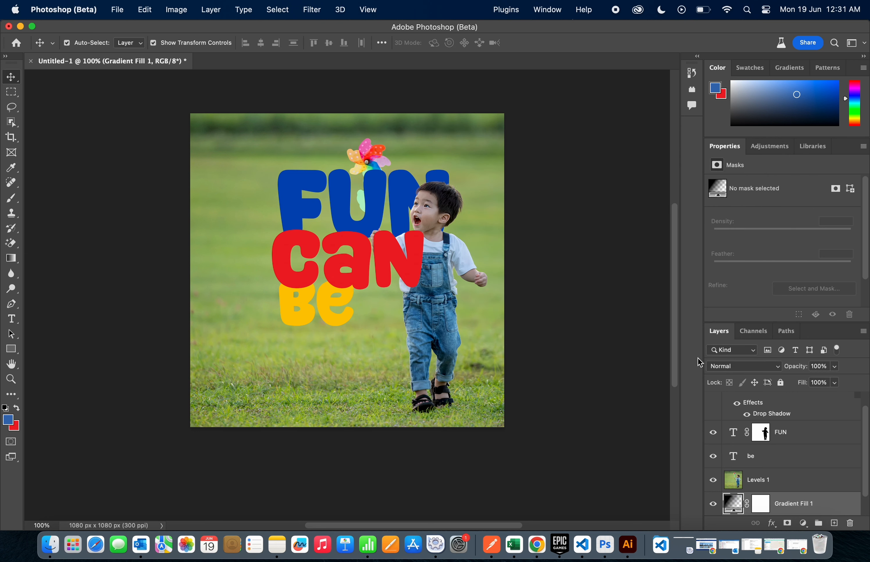
- Toggle the visibility of the "can" and "FUN" text layers to check what each one shows
{"action": "scroll", "coordinate": [767, 429], "scroll_direction": "down", "scroll_amount": 2}
{"action": "scroll", "coordinate": [767, 429], "scroll_direction": "up", "scroll_amount": 2}
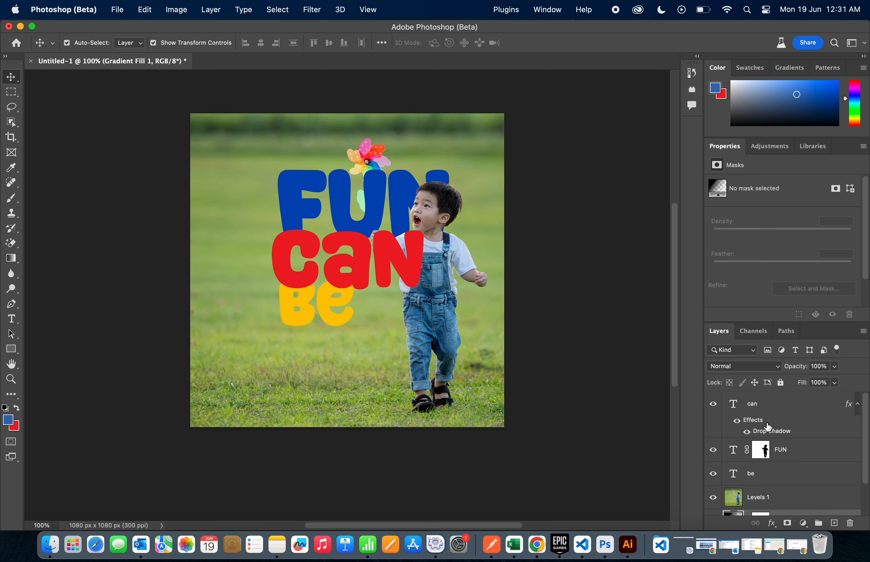
{"action": "left_click", "coordinate": [714, 405]}
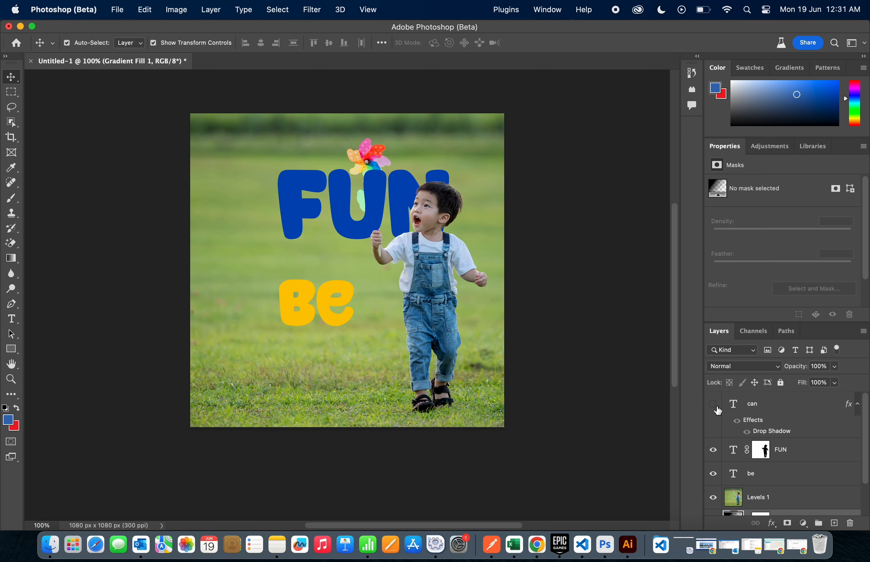
{"action": "left_click", "coordinate": [713, 451]}
{"action": "left_click", "coordinate": [714, 450]}
{"action": "left_click", "coordinate": [731, 457]}
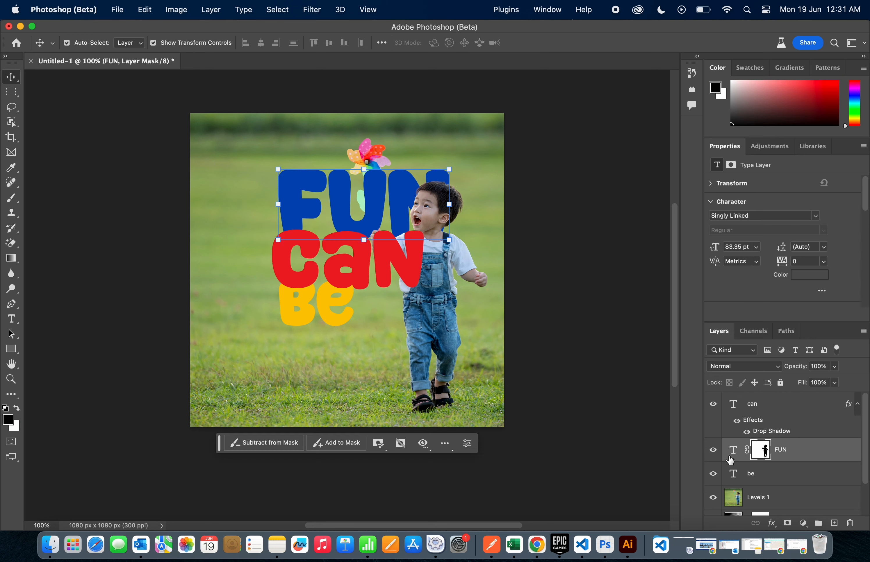
- Move the Gradient Fill 1 layer above the Levels 1 photo layer and beneath the "be" text
{"action": "scroll", "coordinate": [801, 490], "scroll_direction": "down", "scroll_amount": 3}
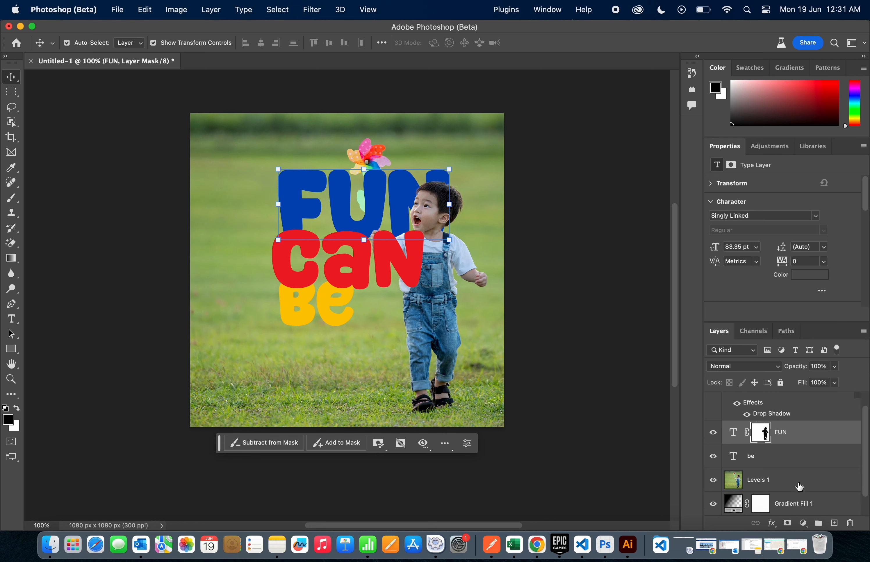
{"action": "double_click", "coordinate": [839, 482]}
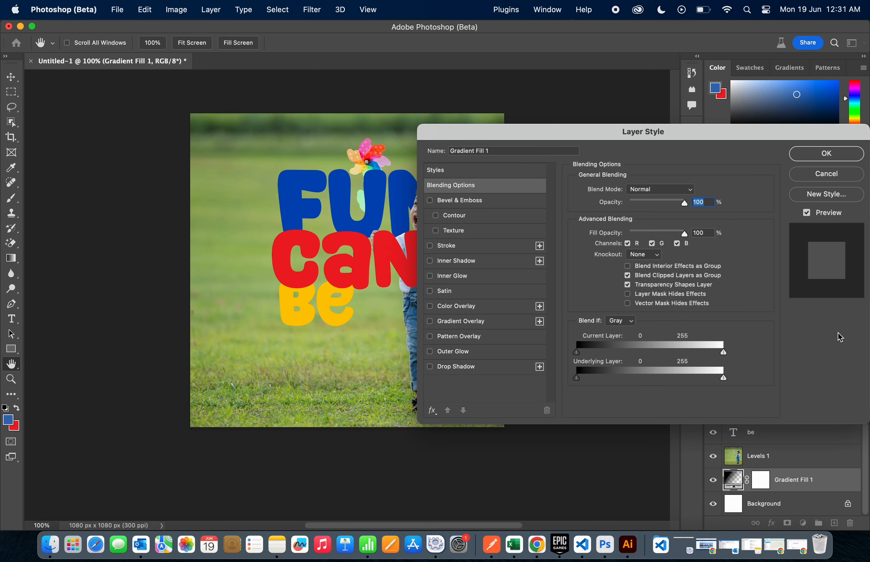
{"action": "left_click", "coordinate": [817, 179]}
{"action": "left_click_drag", "start_coordinate": [823, 482], "coordinate": [822, 449]}
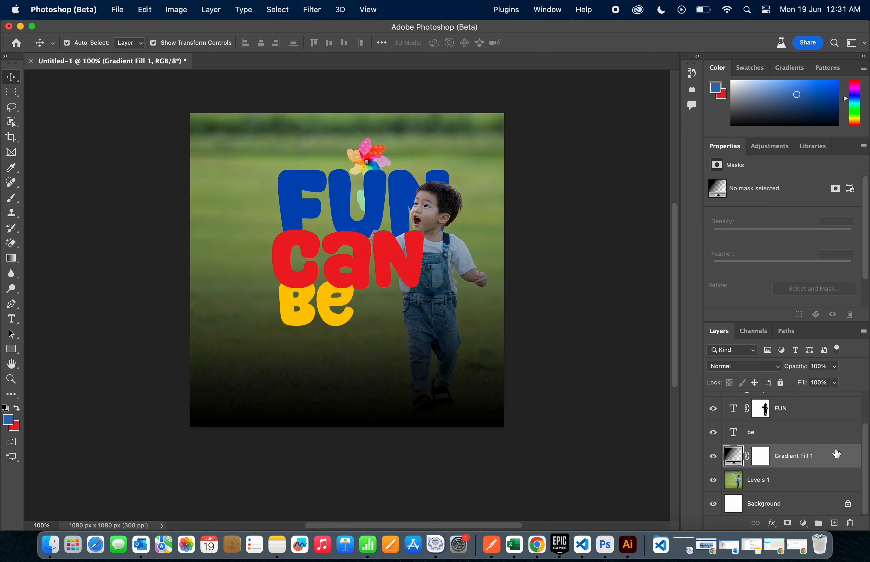
- Edit the gradient fill with a white (ffffff) ending color stop and its midpoint at 41%
{"action": "double_click", "coordinate": [730, 462]}
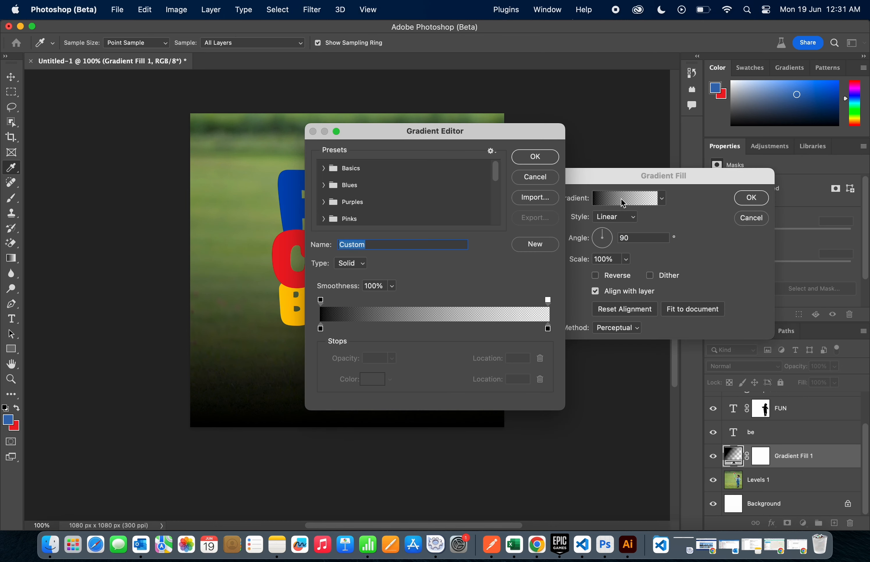
{"action": "left_click", "coordinate": [623, 200]}
{"action": "double_click", "coordinate": [548, 331]}
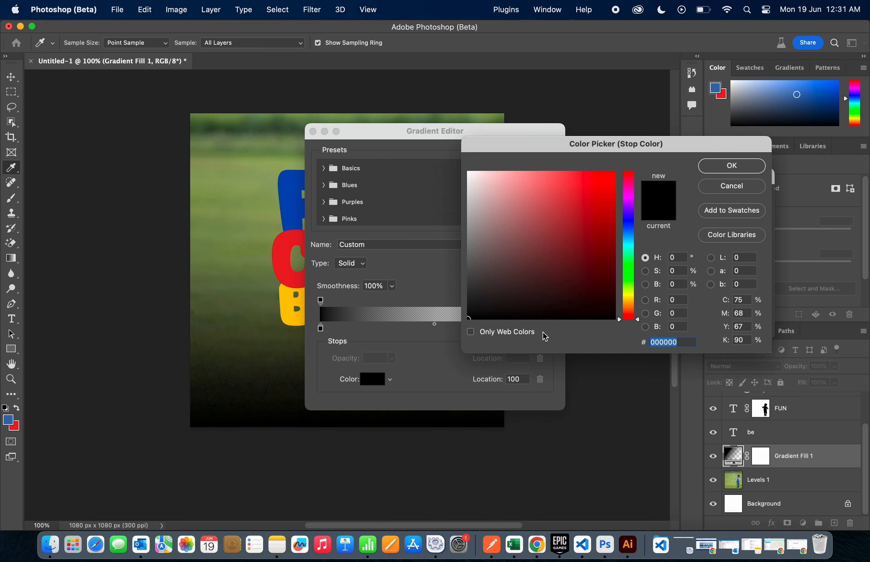
{"action": "left_click_drag", "start_coordinate": [492, 195], "coordinate": [459, 163]}
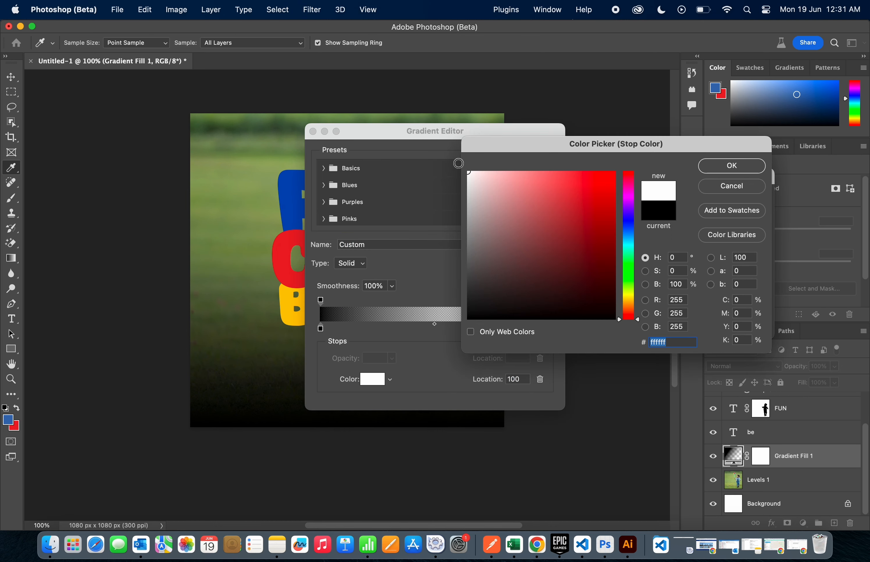
{"action": "left_click", "coordinate": [744, 171]}
{"action": "left_click_drag", "start_coordinate": [436, 328], "coordinate": [417, 325]}
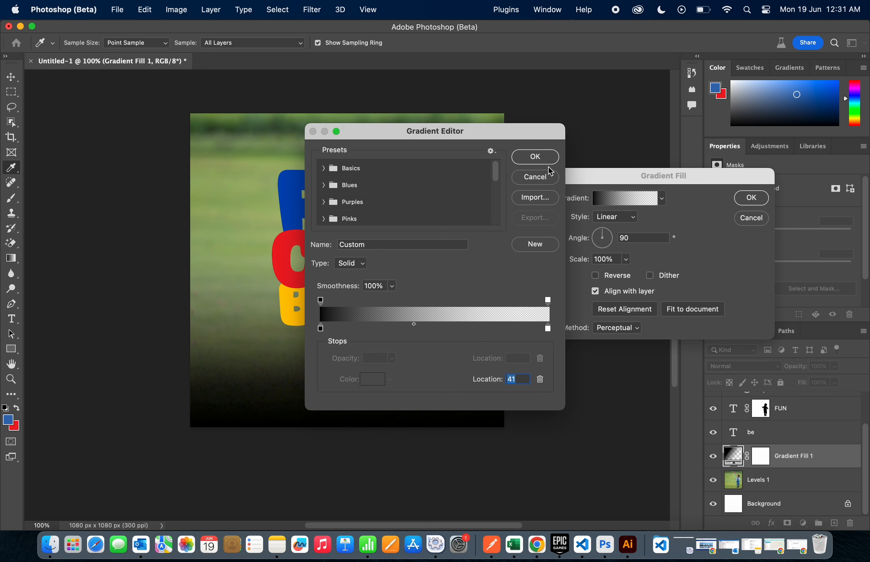
{"action": "left_click", "coordinate": [522, 156]}
{"action": "left_click", "coordinate": [751, 198]}
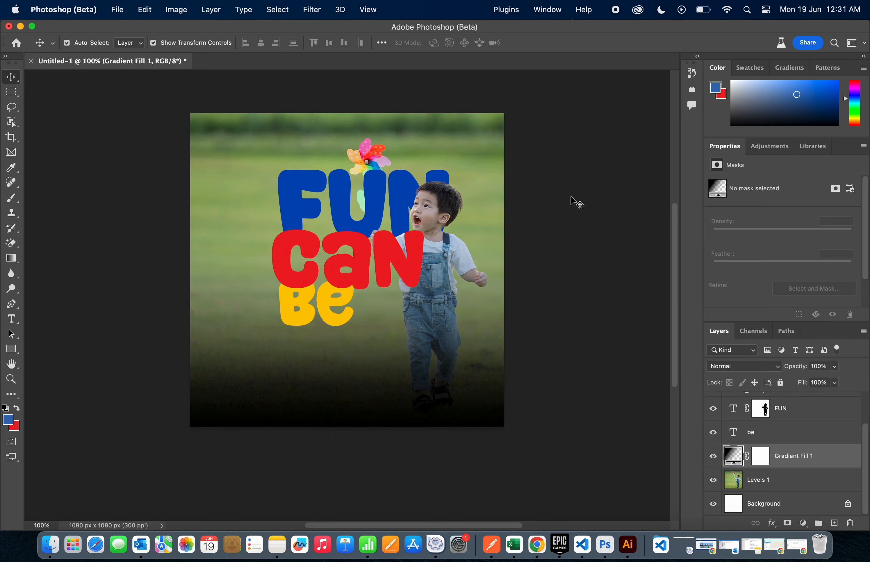
{"action": "left_click", "coordinate": [575, 202]}
- Set the "can" text's Drop Shadow to 41% opacity, 51° angle, 17 px distance and 32 px size
{"action": "left_click", "coordinate": [384, 249]}
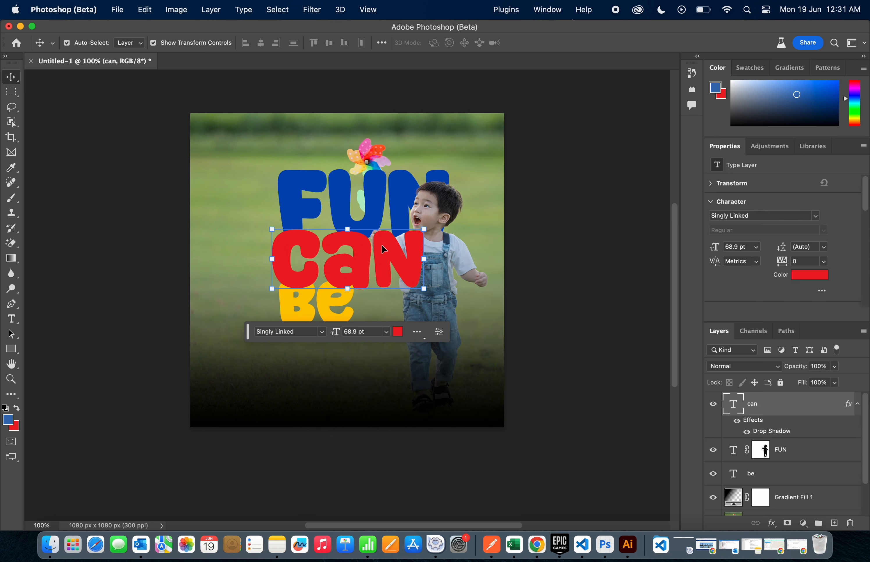
{"action": "scroll", "coordinate": [847, 420], "scroll_direction": "down", "scroll_amount": 1}
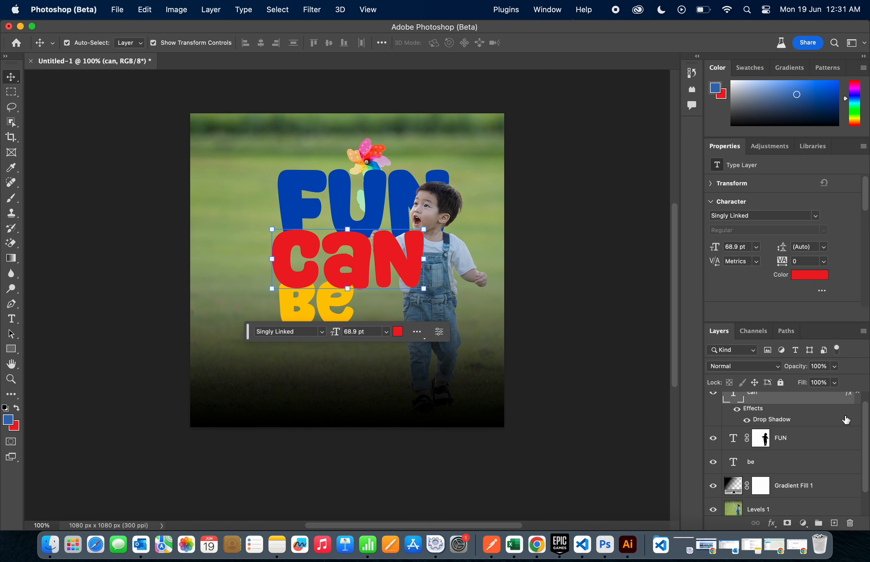
{"action": "scroll", "coordinate": [847, 421], "scroll_direction": "up", "scroll_amount": 1}
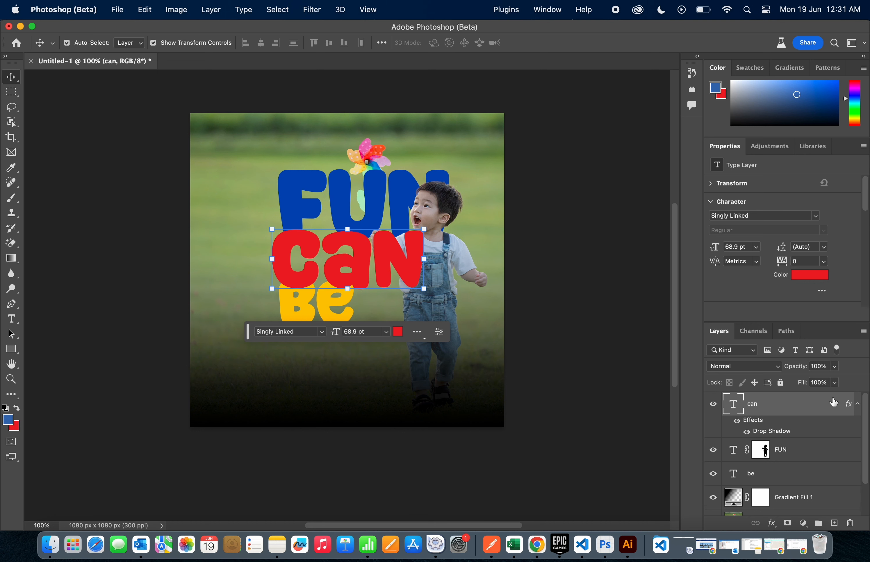
{"action": "double_click", "coordinate": [828, 409]}
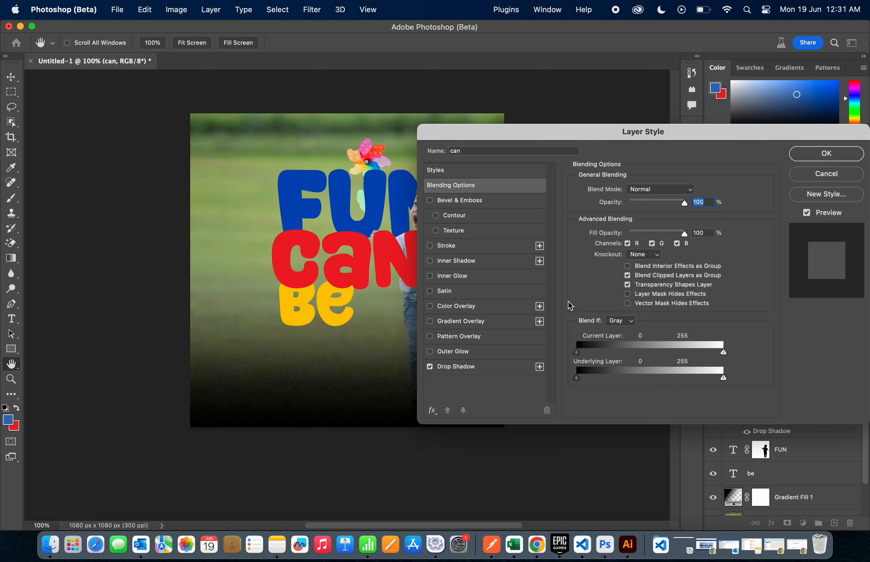
{"action": "left_click", "coordinate": [465, 368]}
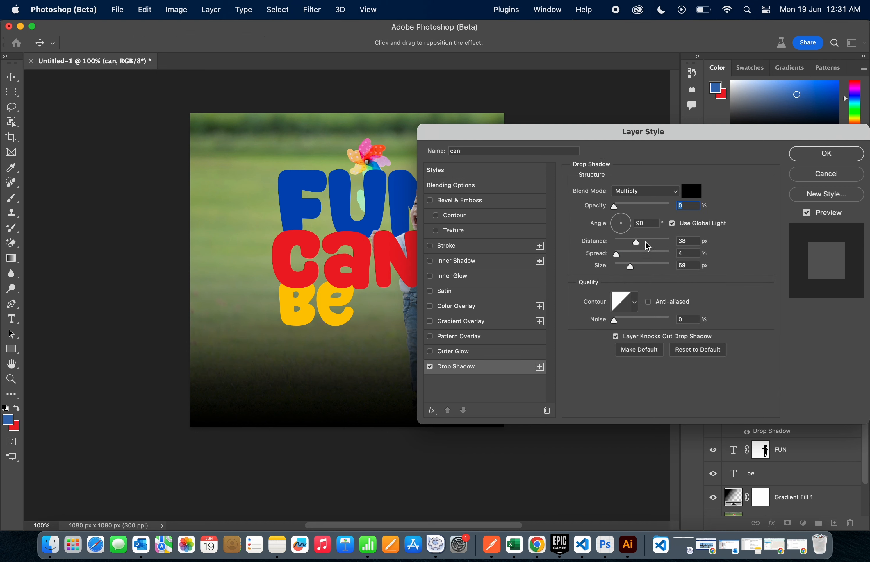
{"action": "left_click_drag", "start_coordinate": [614, 207], "coordinate": [640, 210]}
{"action": "left_click_drag", "start_coordinate": [378, 270], "coordinate": [371, 263]}
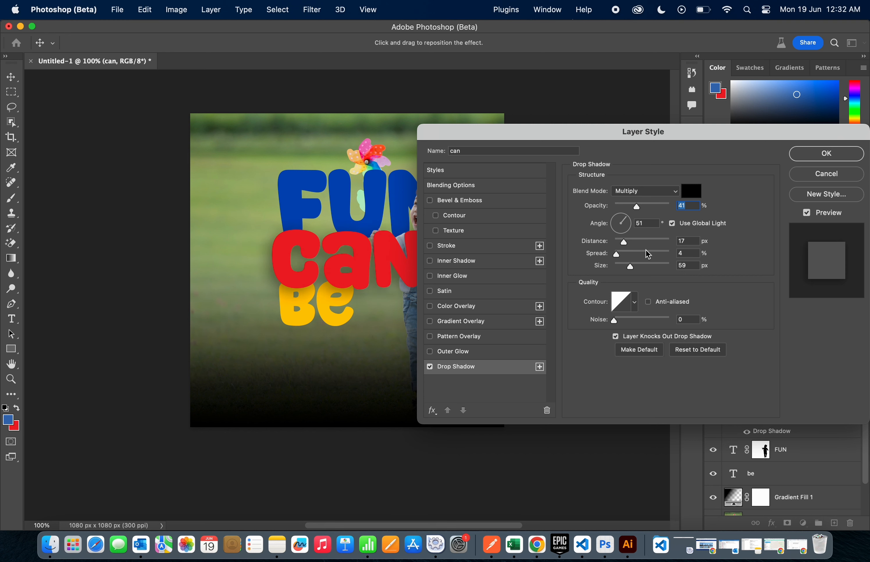
{"action": "left_click_drag", "start_coordinate": [632, 268], "coordinate": [625, 268]}
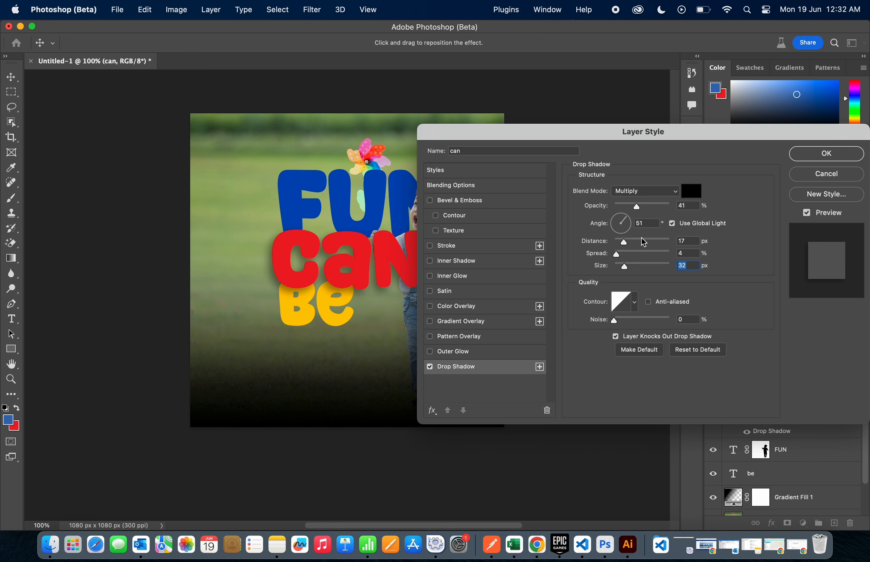
- Fine-tune the opacity, distance and spread of the "can" text's shadow and apply the layer style
{"action": "left_click_drag", "start_coordinate": [639, 207], "coordinate": [641, 206]}
{"action": "left_click_drag", "start_coordinate": [628, 243], "coordinate": [629, 242]}
{"action": "left_click_drag", "start_coordinate": [616, 255], "coordinate": [615, 255]}
{"action": "left_click", "coordinate": [818, 160]}
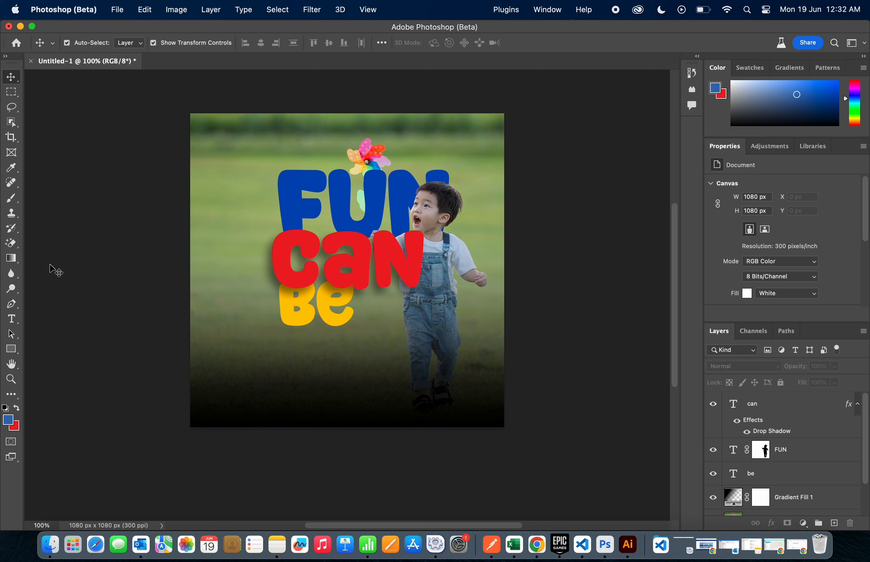
- Add "Lorem Ipsum" text below "be" in the Southam Demo font at 12 pt and color it white (ffffff)
{"action": "left_click", "coordinate": [11, 320]}
{"action": "left_click", "coordinate": [142, 47]}
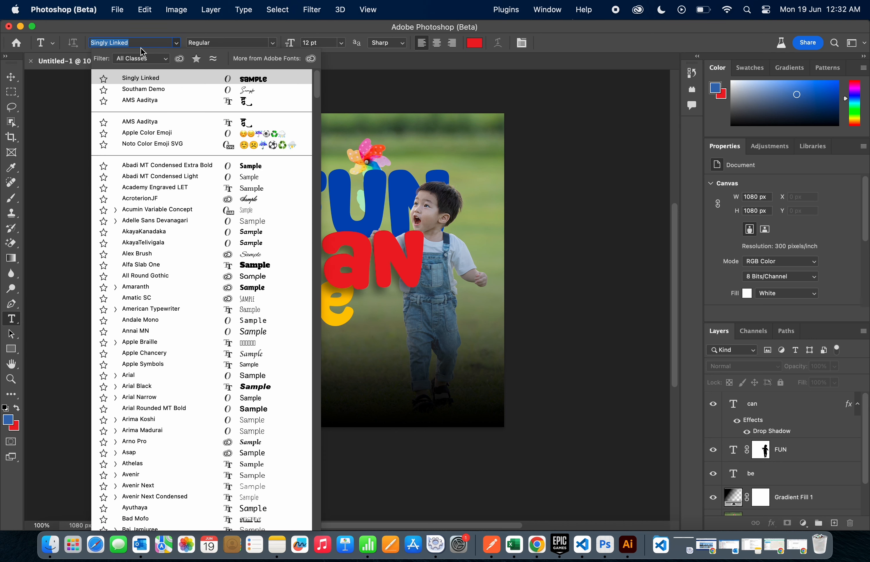
{"action": "left_click", "coordinate": [188, 89]}
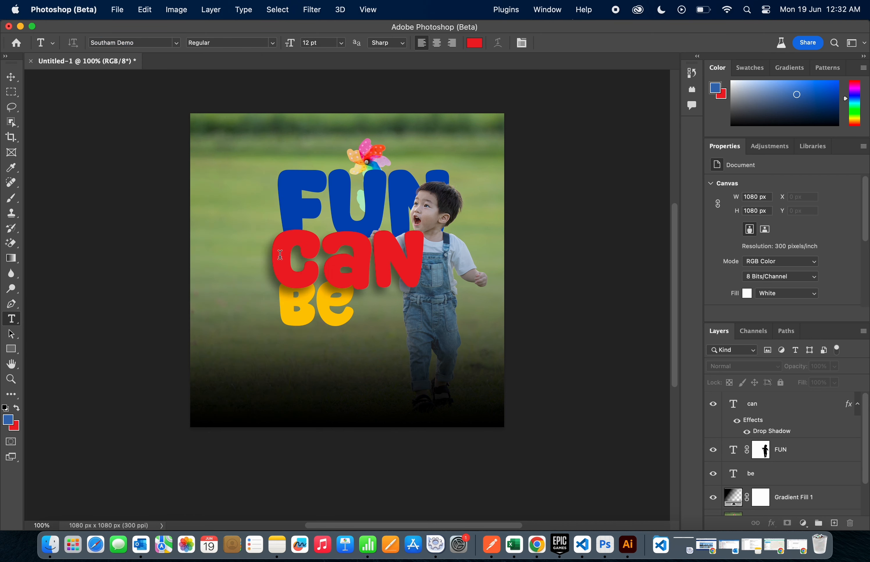
{"action": "left_click", "coordinate": [269, 338]}
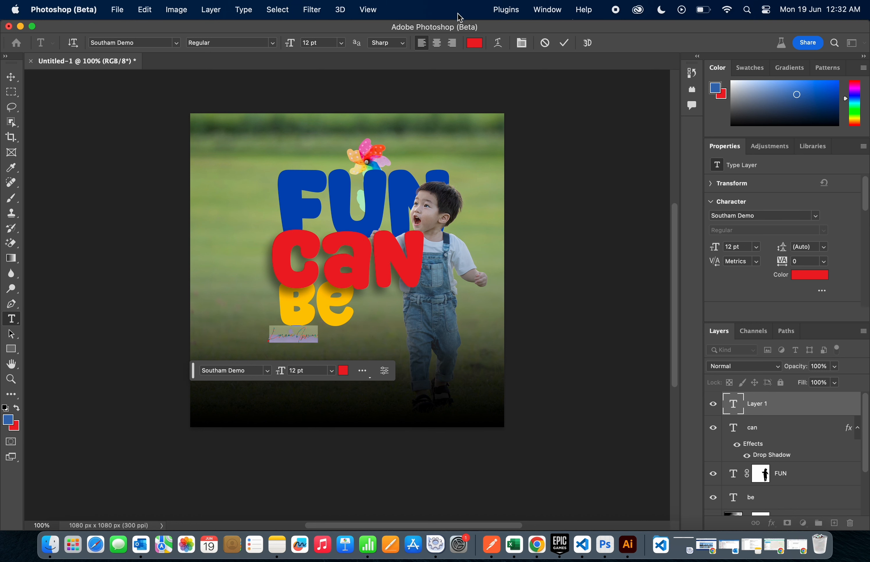
{"action": "left_click", "coordinate": [474, 43]}
{"action": "type", "text": "ffffff"}
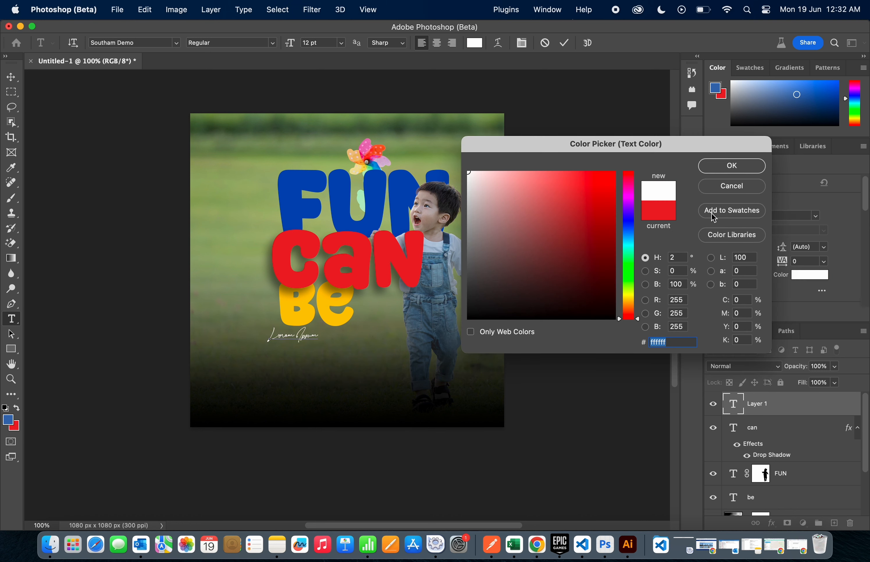
{"action": "left_click", "coordinate": [727, 167]}
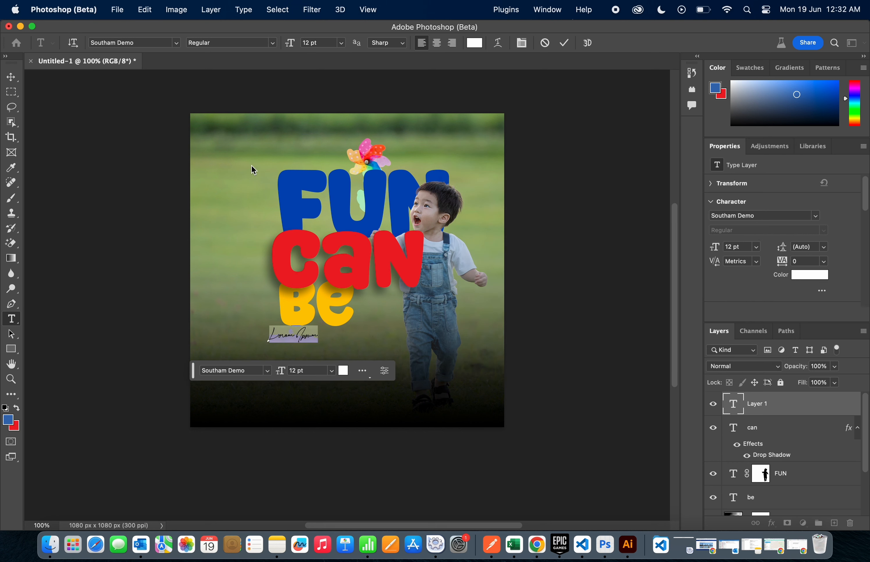
- Enlarge the "Lorem Ipsum" text slightly and move it lower, roughly centered beneath "be"
{"action": "left_click", "coordinate": [12, 77]}
{"action": "left_click", "coordinate": [301, 350]}
{"action": "left_click_drag", "start_coordinate": [303, 345], "coordinate": [339, 353]}
{"action": "key", "text": "Return"}
{"action": "left_click", "coordinate": [569, 301]}
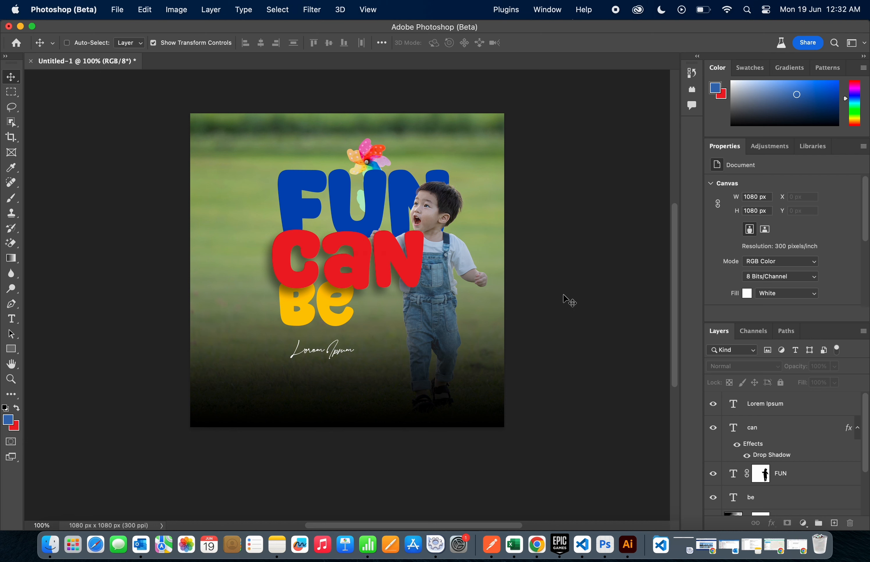
- Fit the canvas to the window and hide the surrounding panels to review the complete design
{"action": "key", "text": "super+0"}
{"action": "key", "text": "Tab"}
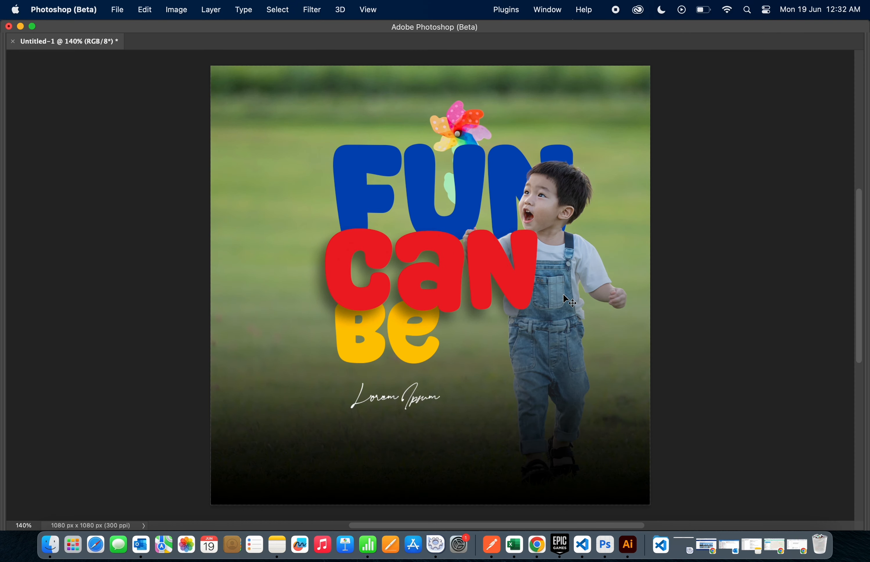
{"action": "key", "text": "super+shift+5"}
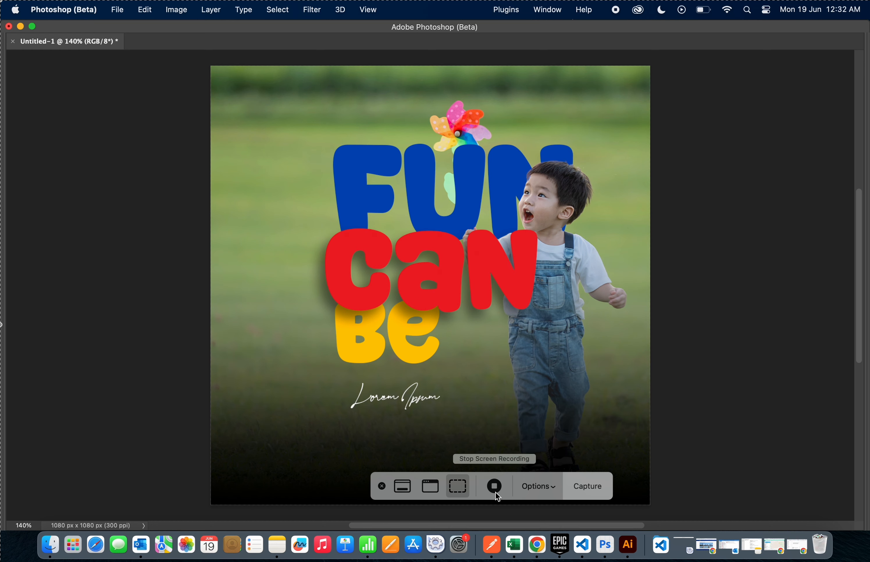